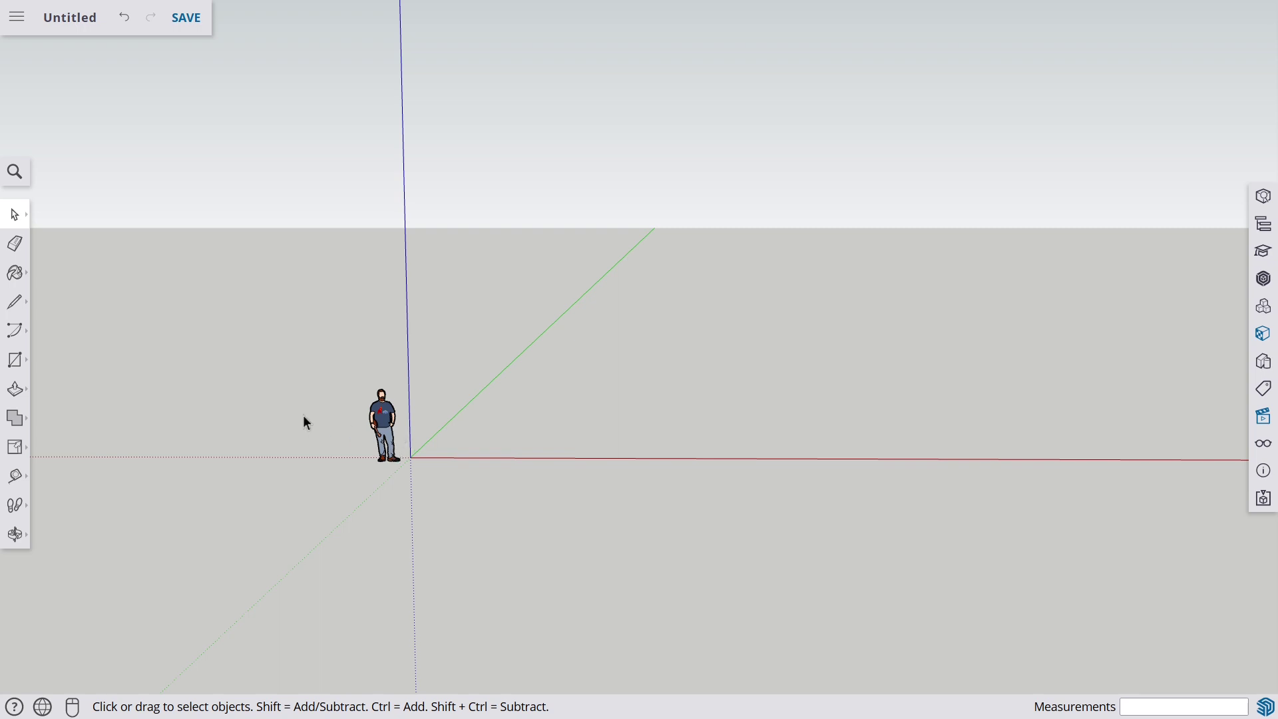
# - Draw a large rectangle on the ground plane beside the origin
pyautogui.moveTo(302, 414); pyautogui.dragTo(487, 489, button='middle')
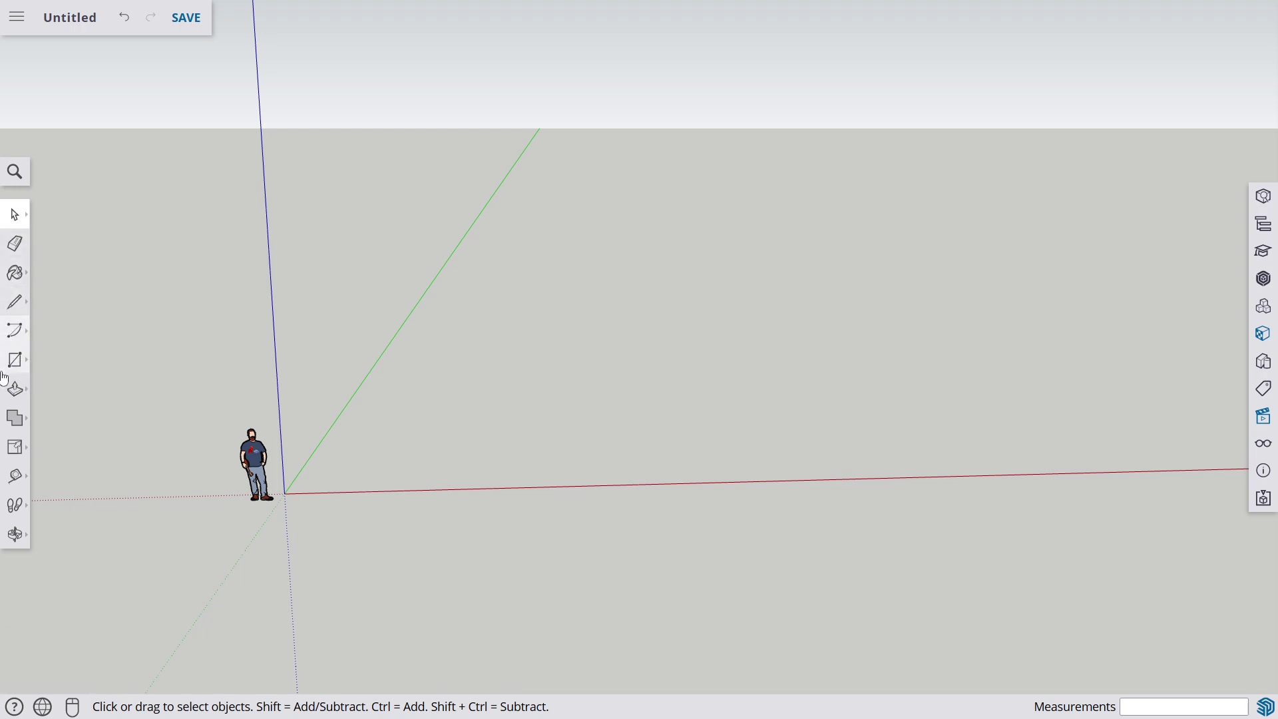
pyautogui.click(12, 365)
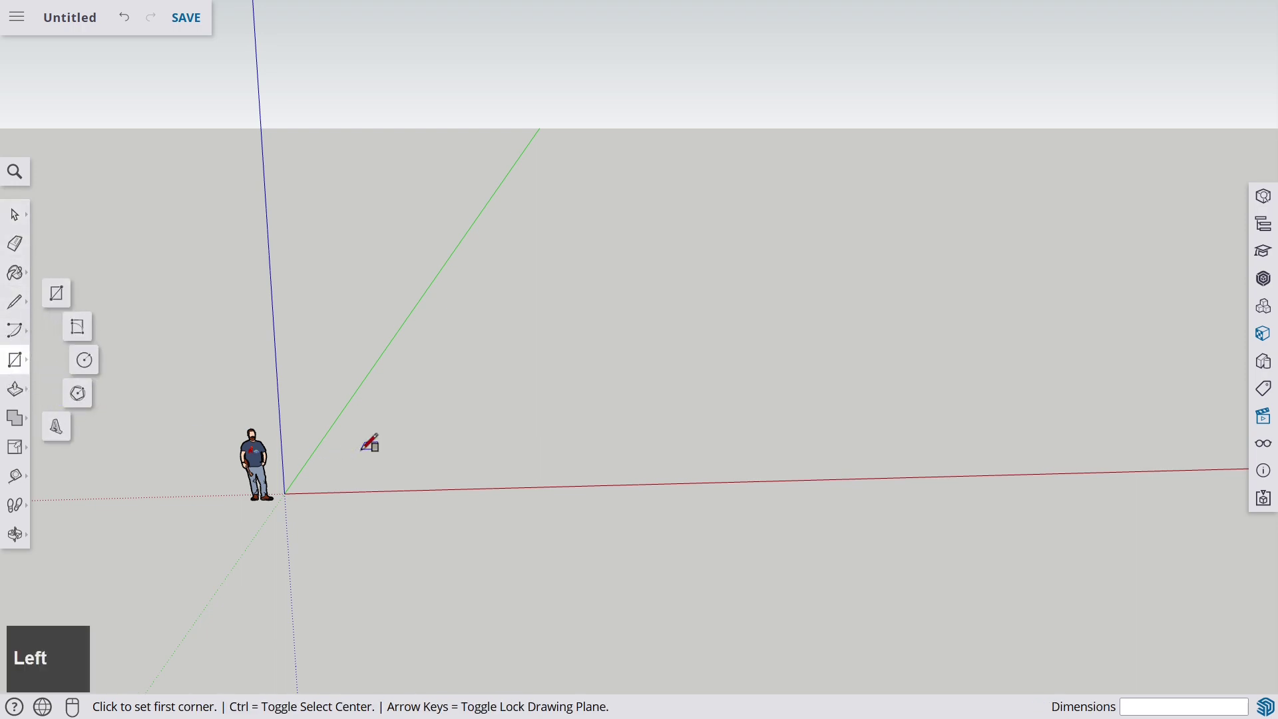
pyautogui.scroll(-1, 386, 444)
pyautogui.scroll(3, 417, 445)
pyautogui.moveTo(351, 476); pyautogui.dragTo(396, 490, button='middle')
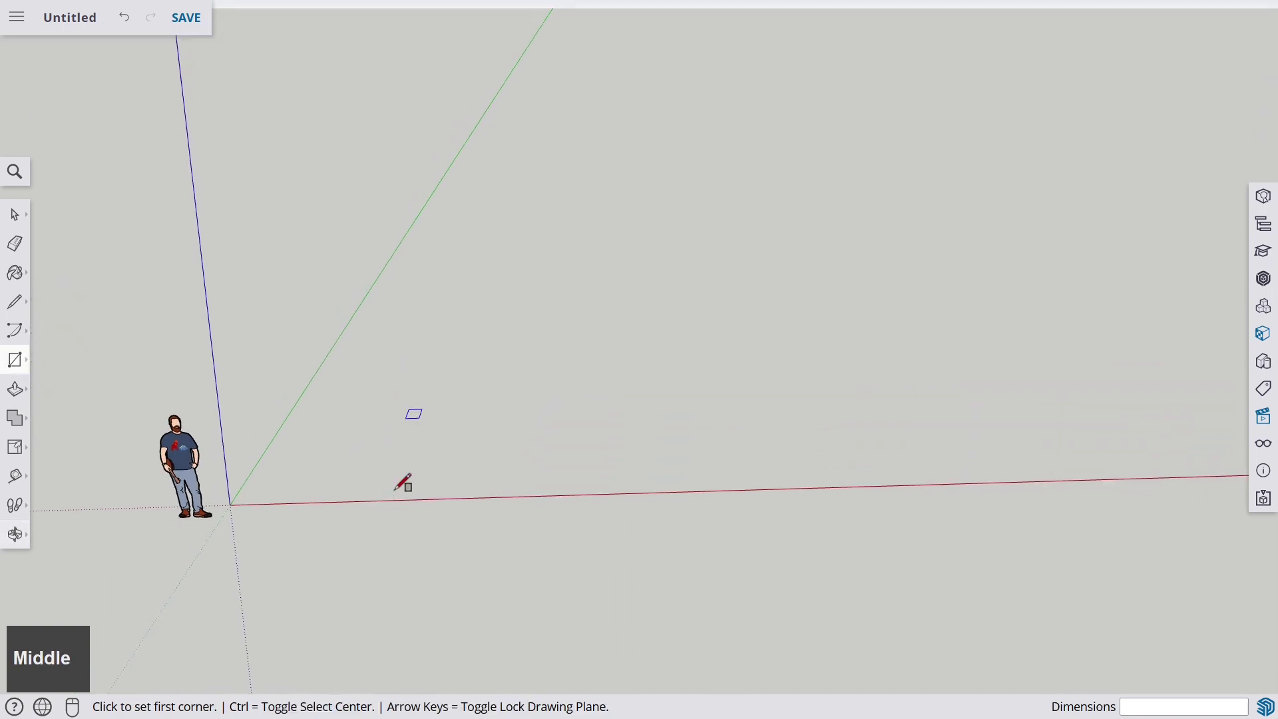
pyautogui.click(301, 467)
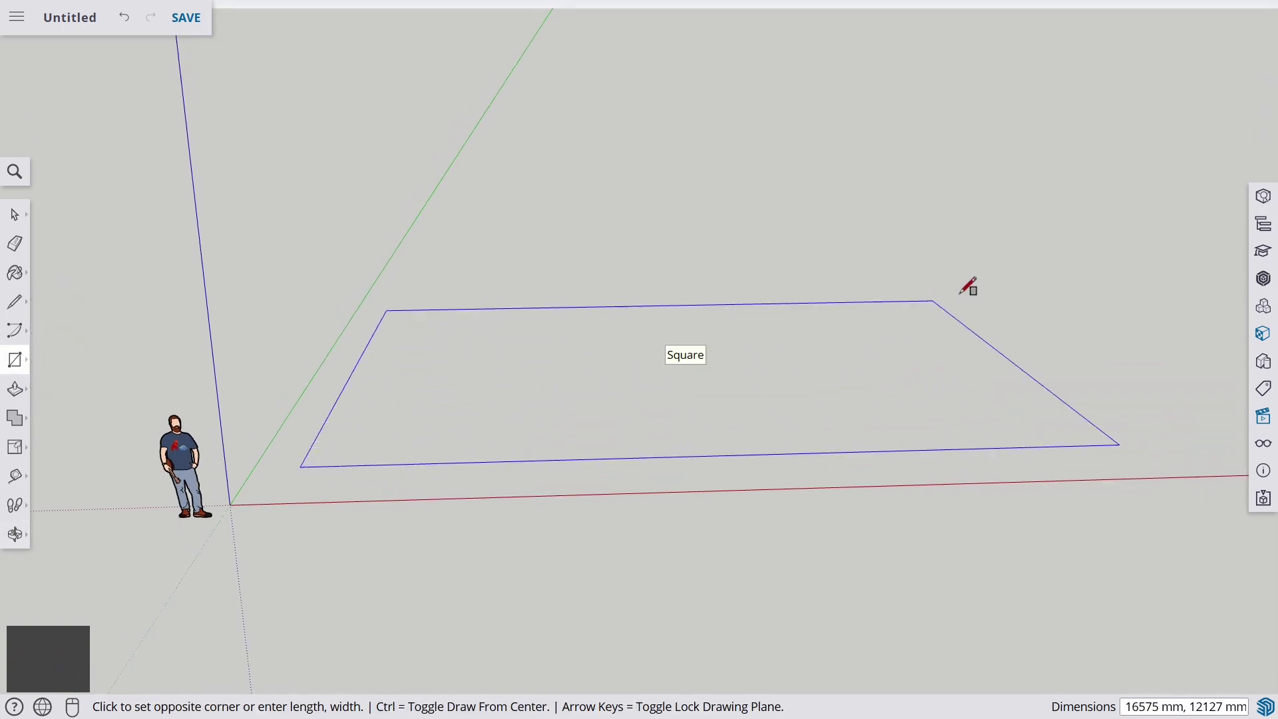
pyautogui.click(1059, 251)
# - Zoom and orbit to frame the new rectangle from above
pyautogui.scroll(-1, 480, 300)
pyautogui.scroll(-5, 476, 308)
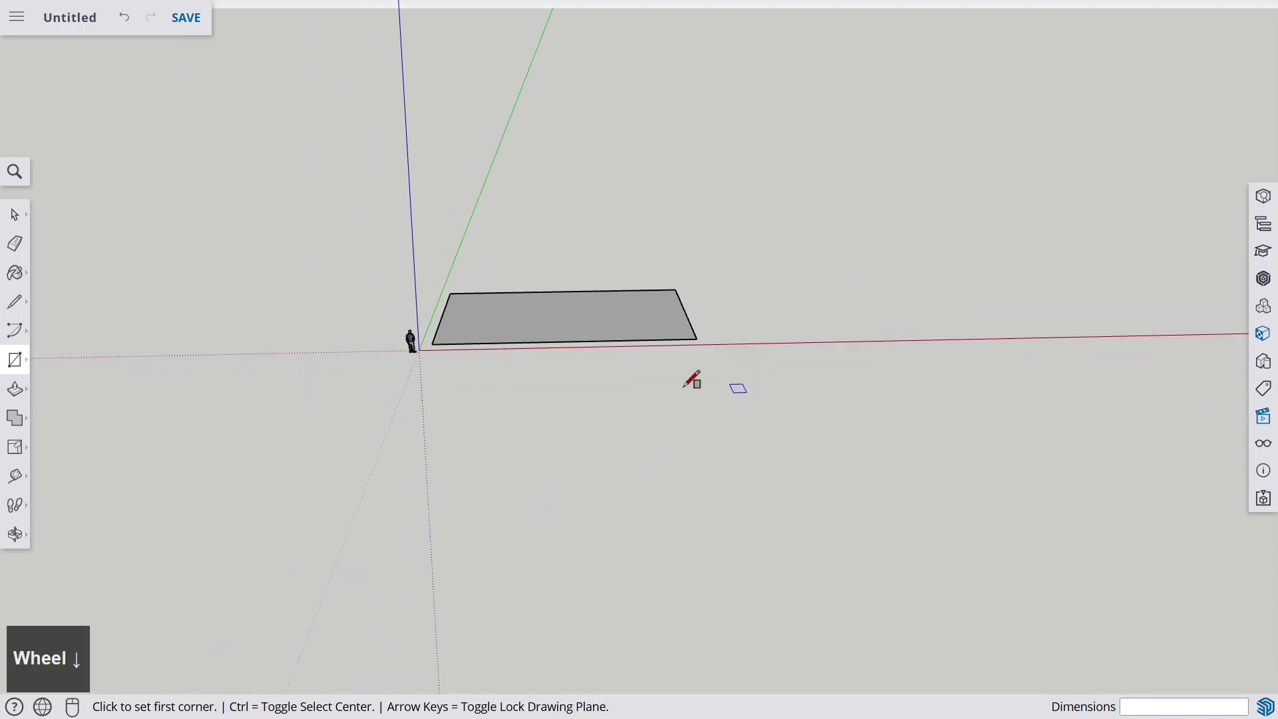
pyautogui.scroll(2, 600, 293)
pyautogui.scroll(3, 736, 291)
pyautogui.moveTo(736, 291); pyautogui.dragTo(810, 287, button='middle')
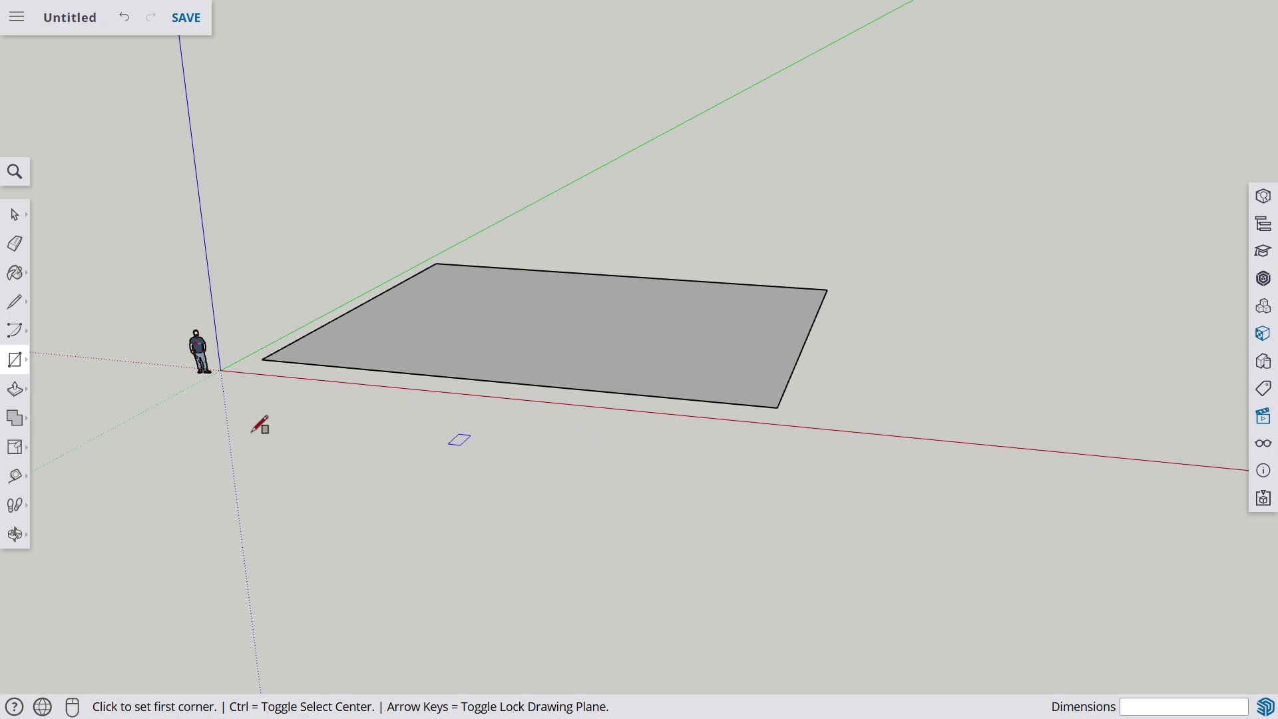
pyautogui.moveTo(418, 393); pyautogui.dragTo(519, 300, button='middle')
pyautogui.scroll(2, 506, 317)
pyautogui.scroll(-1, 496, 337)
pyautogui.scroll(-3, 493, 337)
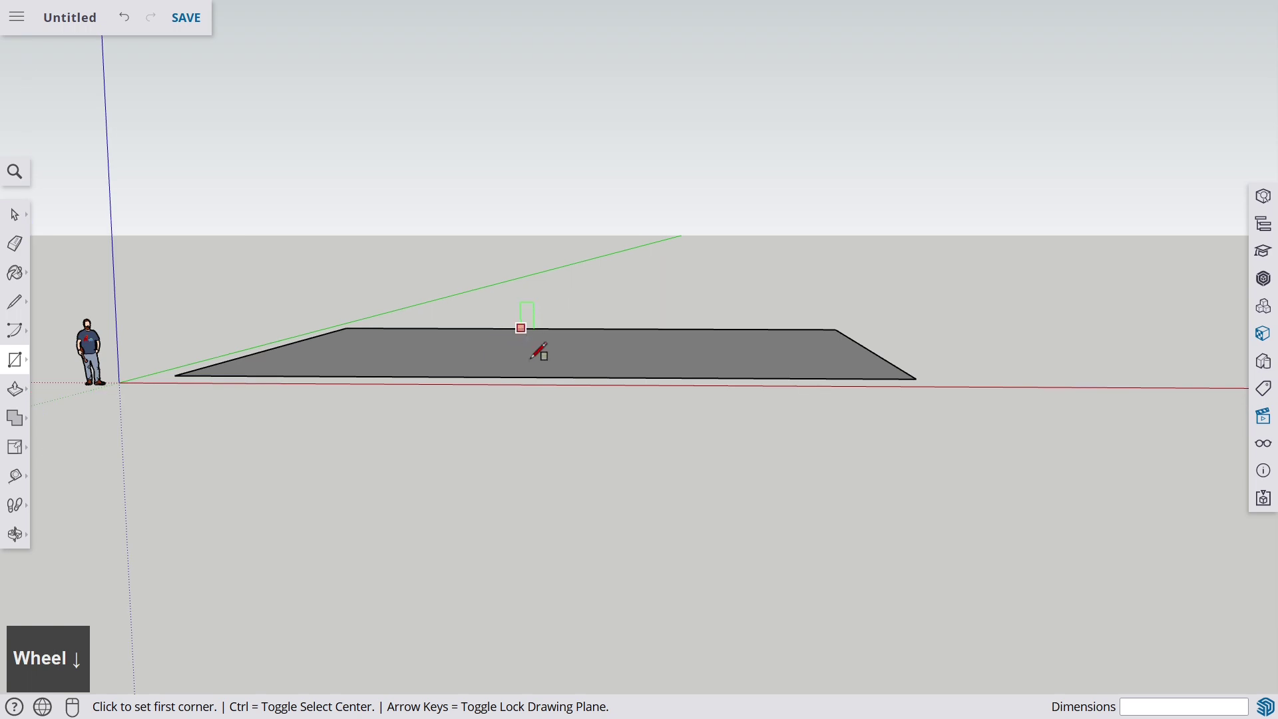
pyautogui.moveTo(541, 360); pyautogui.dragTo(425, 473, button='middle')
pyautogui.press('r')
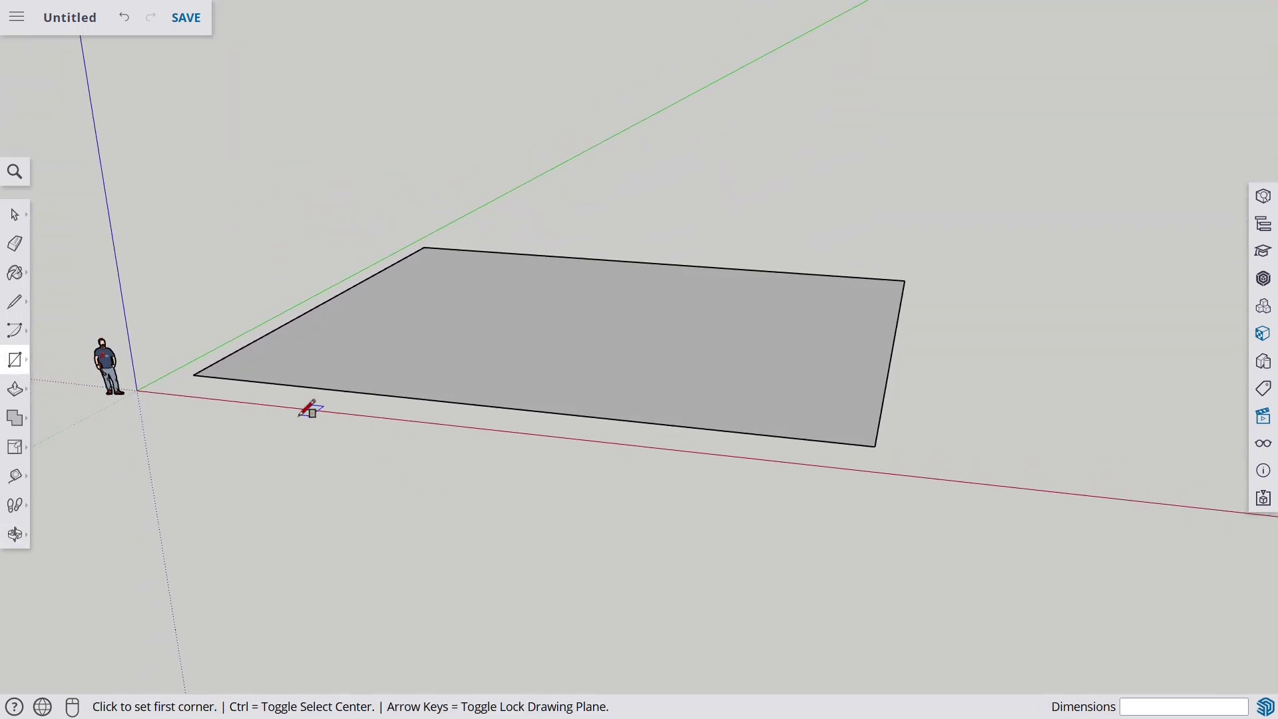
# - Push/Pull the ground rectangle upward into a thin slab
pyautogui.click(18, 397)
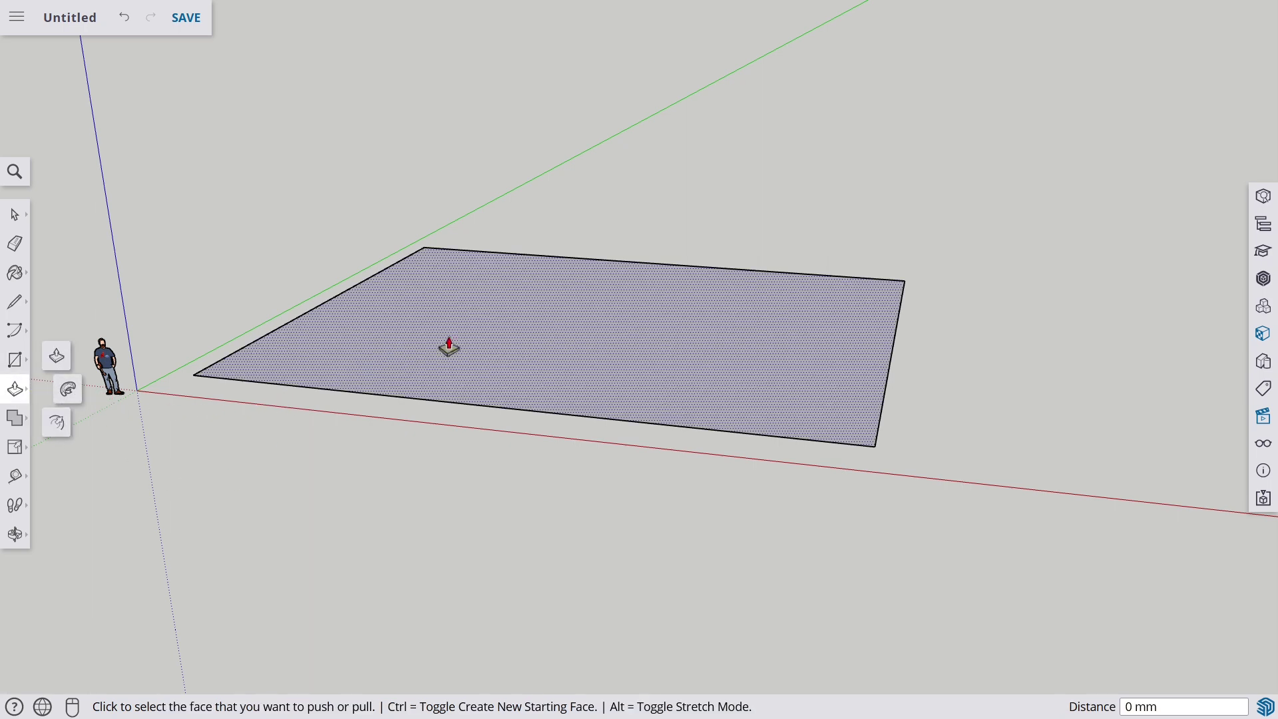
pyautogui.scroll(1, 451, 357)
pyautogui.scroll(-2, 451, 377)
pyautogui.moveTo(451, 377); pyautogui.dragTo(528, 351, button='middle')
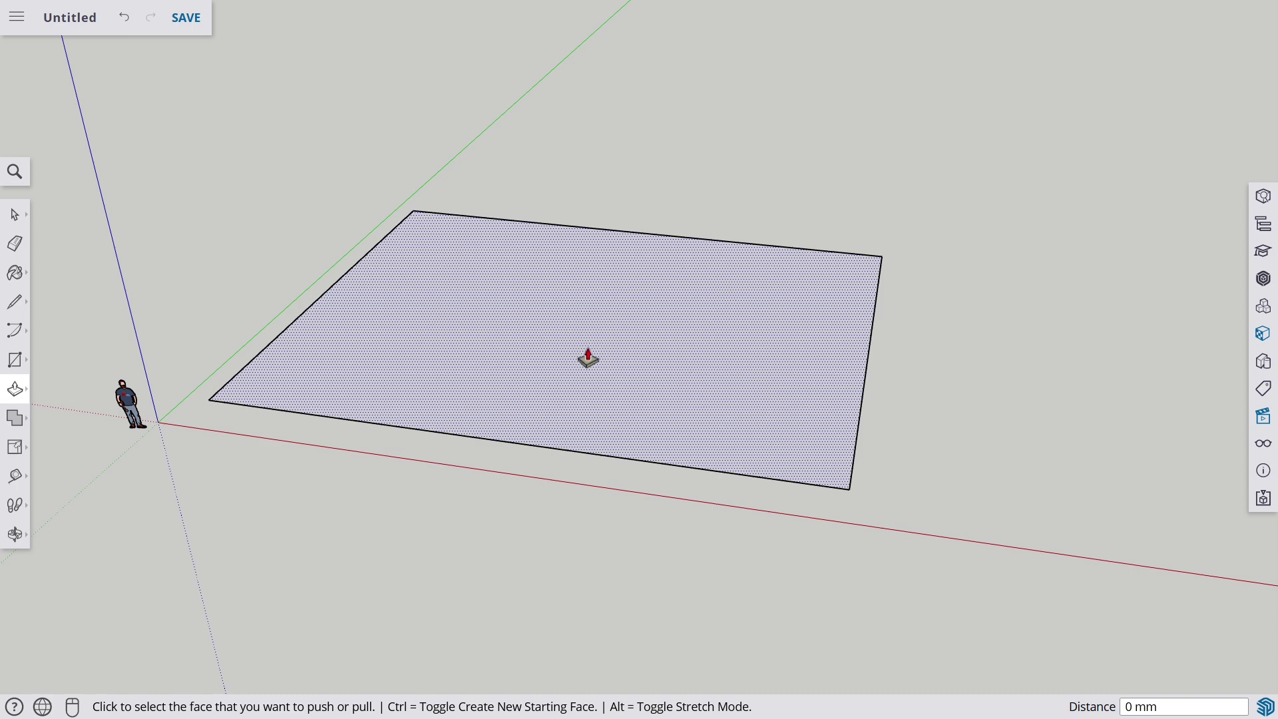
pyautogui.moveTo(622, 364); pyautogui.dragTo(795, 364)
# - Fix the slab at 508 mm and draw a large rectangle over its left half
pyautogui.click(795, 364)
pyautogui.moveTo(626, 343); pyautogui.dragTo(736, 314, button='middle')
pyautogui.moveTo(125, 388); pyautogui.dragTo(9, 412, button='middle')
pyautogui.click(16, 360)
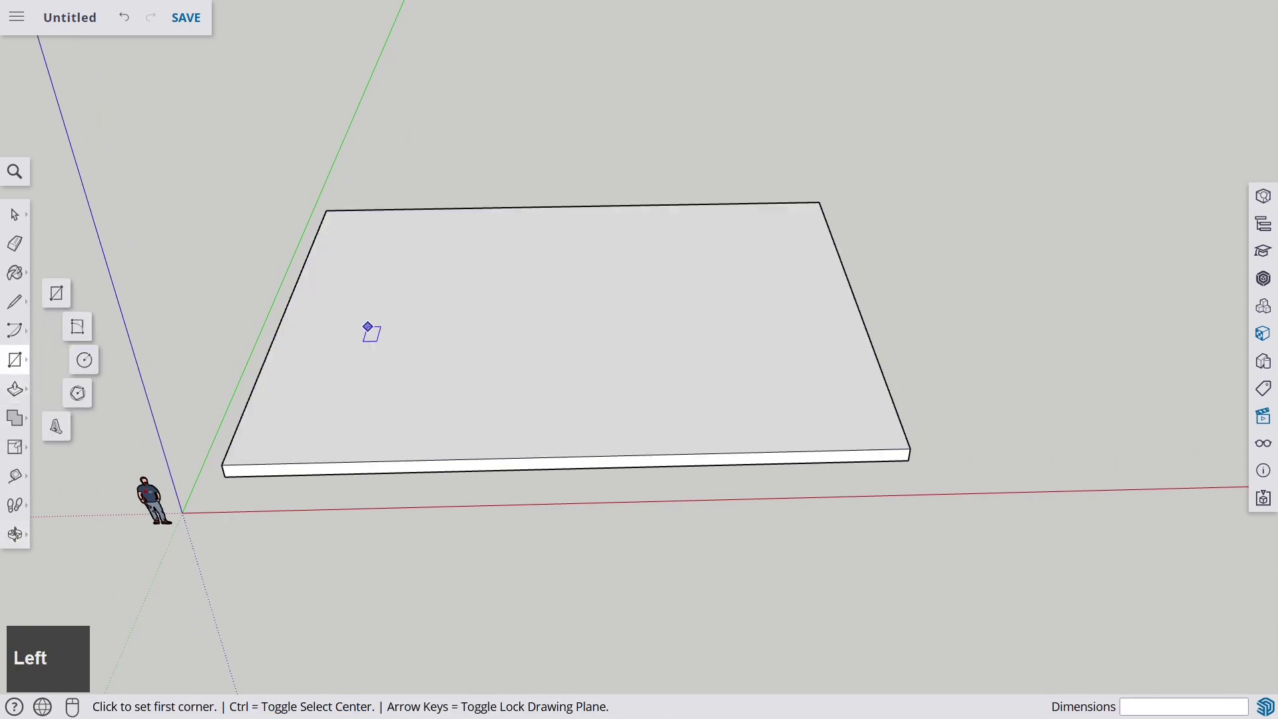
pyautogui.click(341, 223)
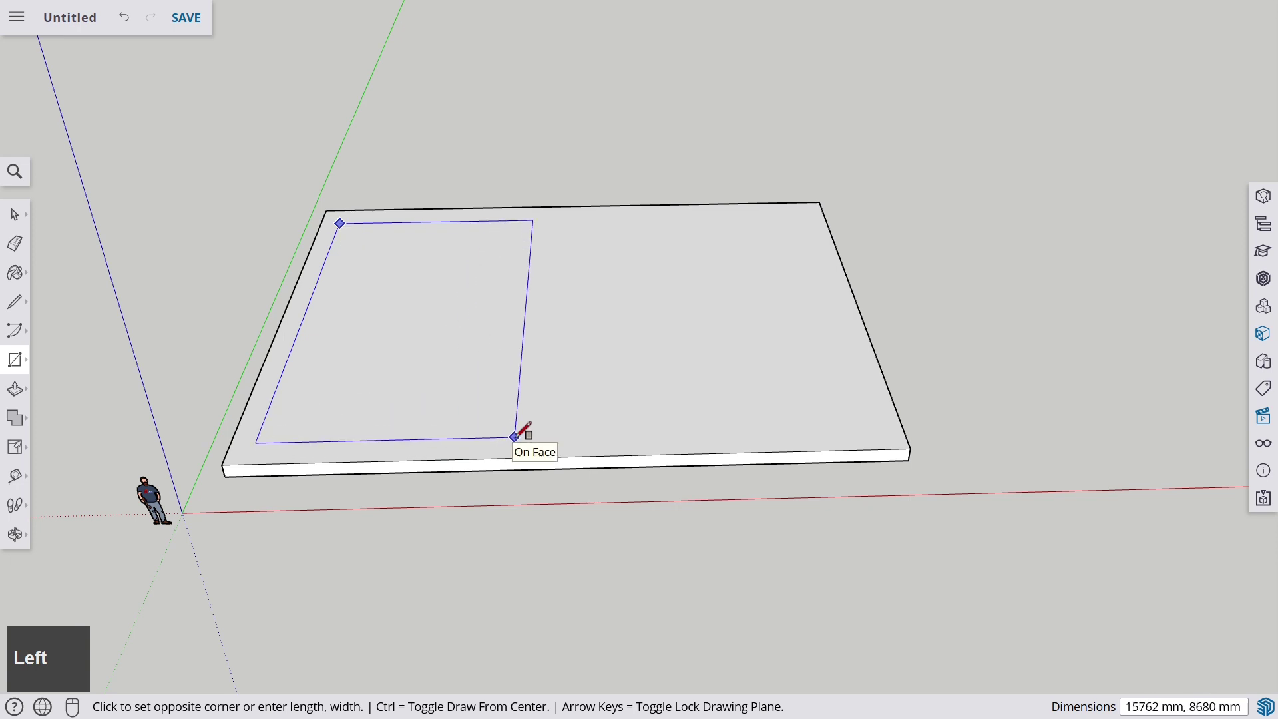
pyautogui.click(538, 441)
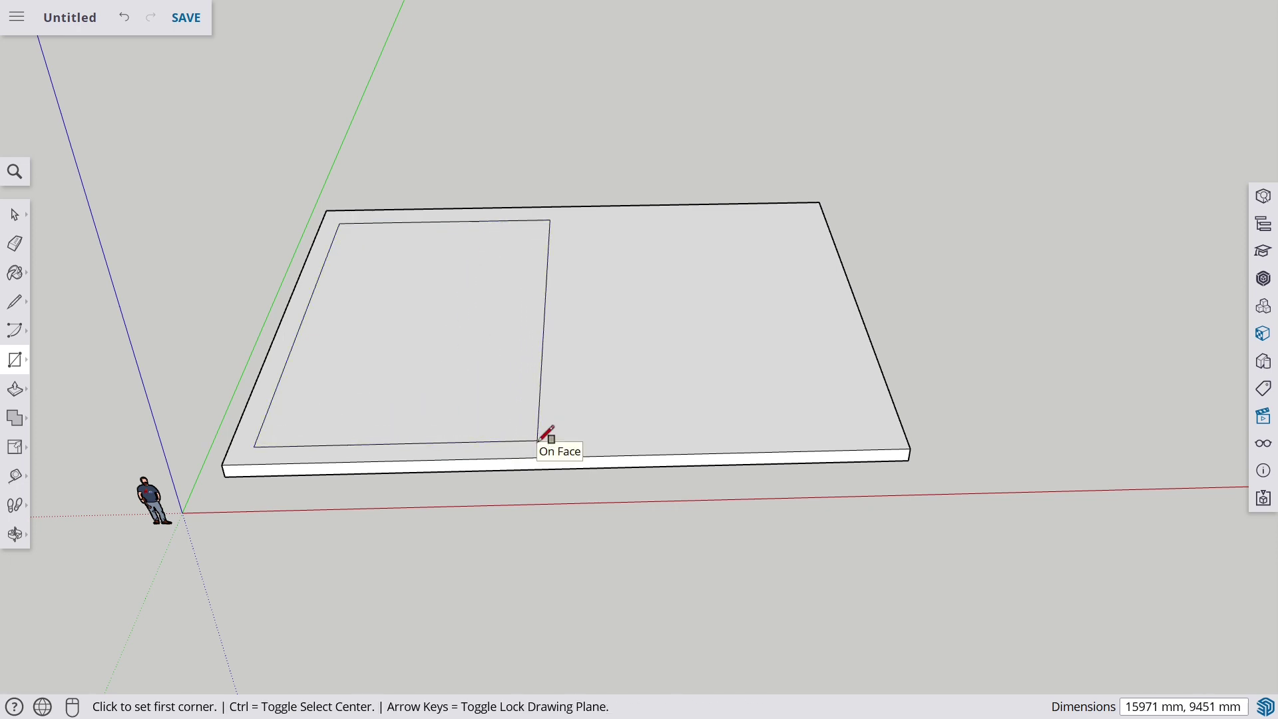
# - Draw three progressively smaller rectangles nested inside the first one
pyautogui.click(354, 240)
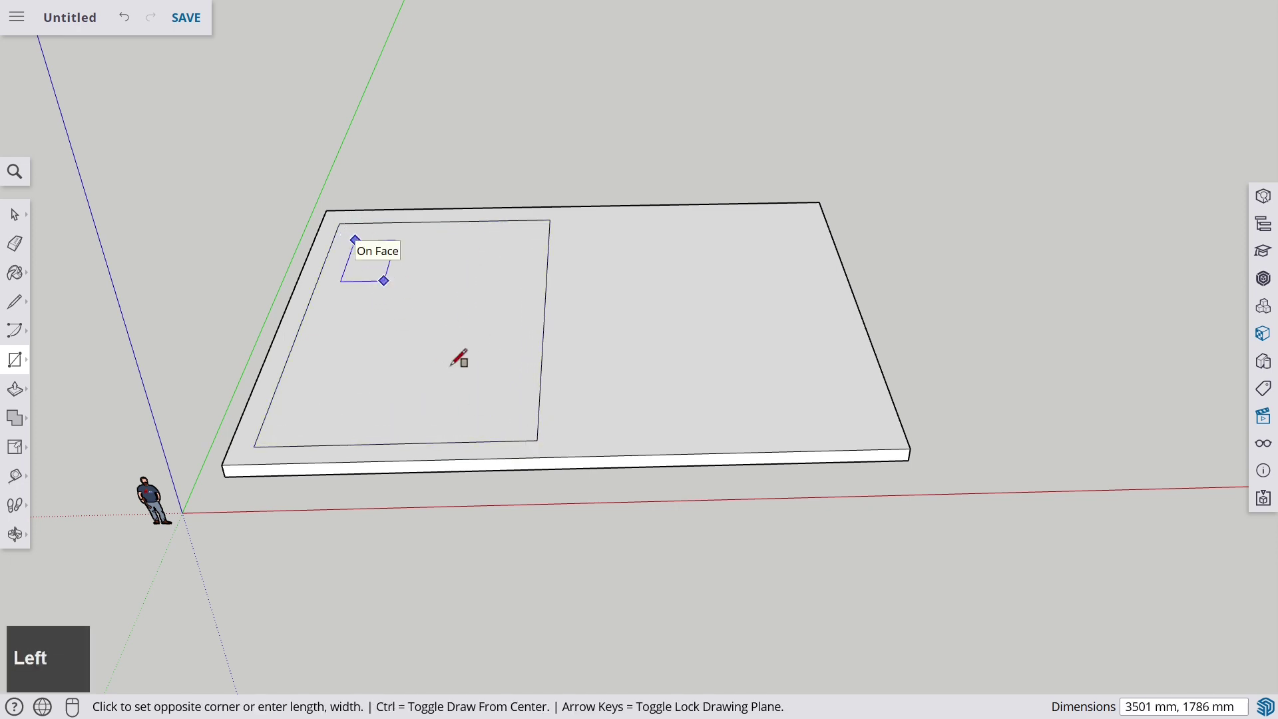
pyautogui.click(510, 420)
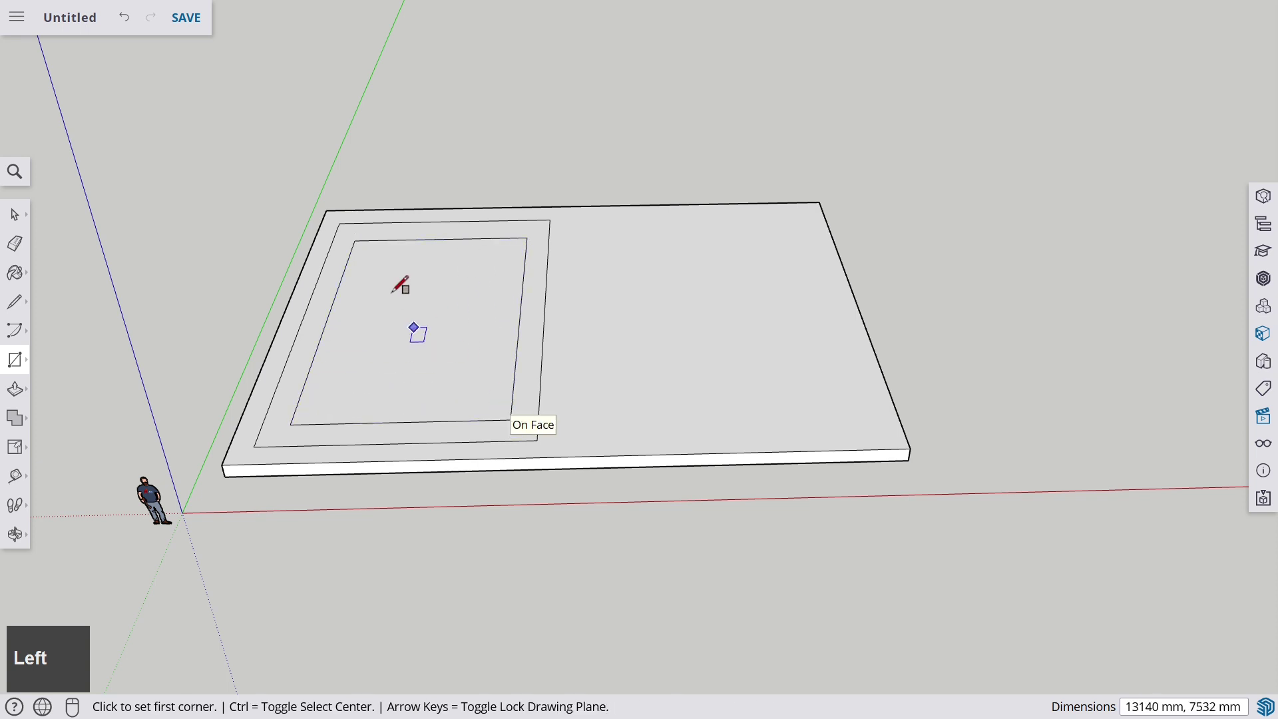
pyautogui.click(367, 257)
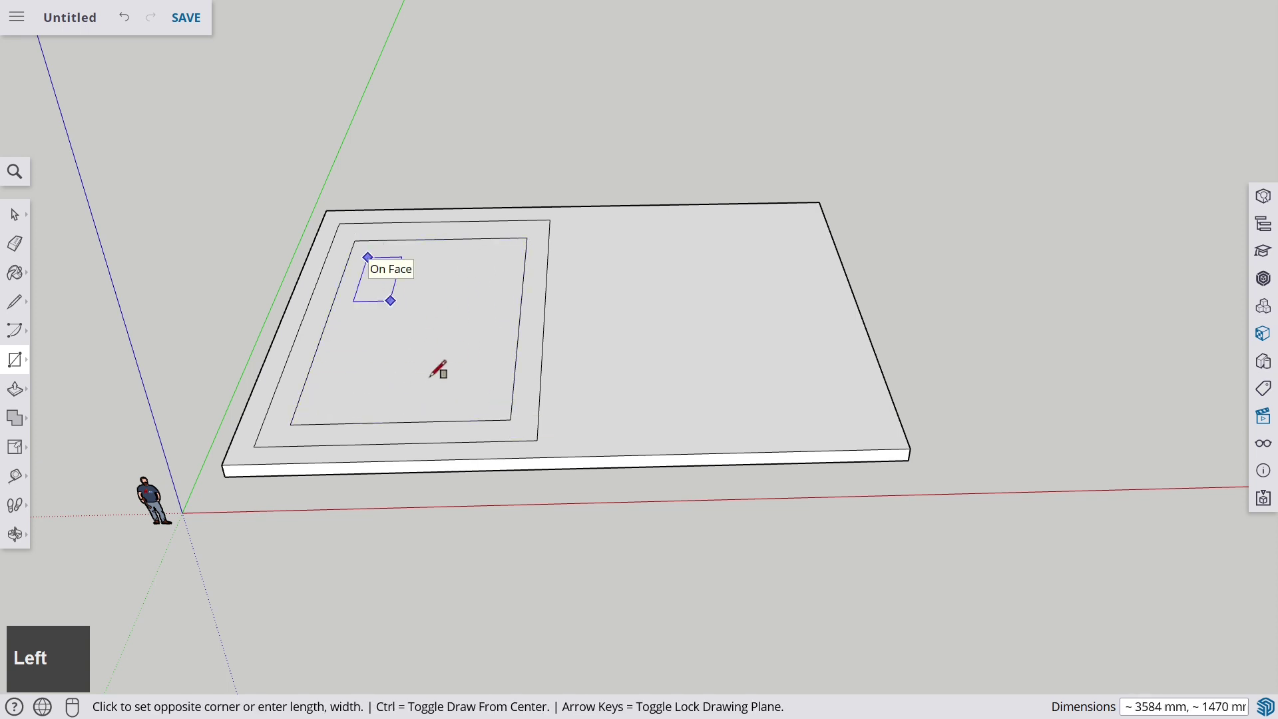
pyautogui.click(491, 400)
pyautogui.click(382, 275)
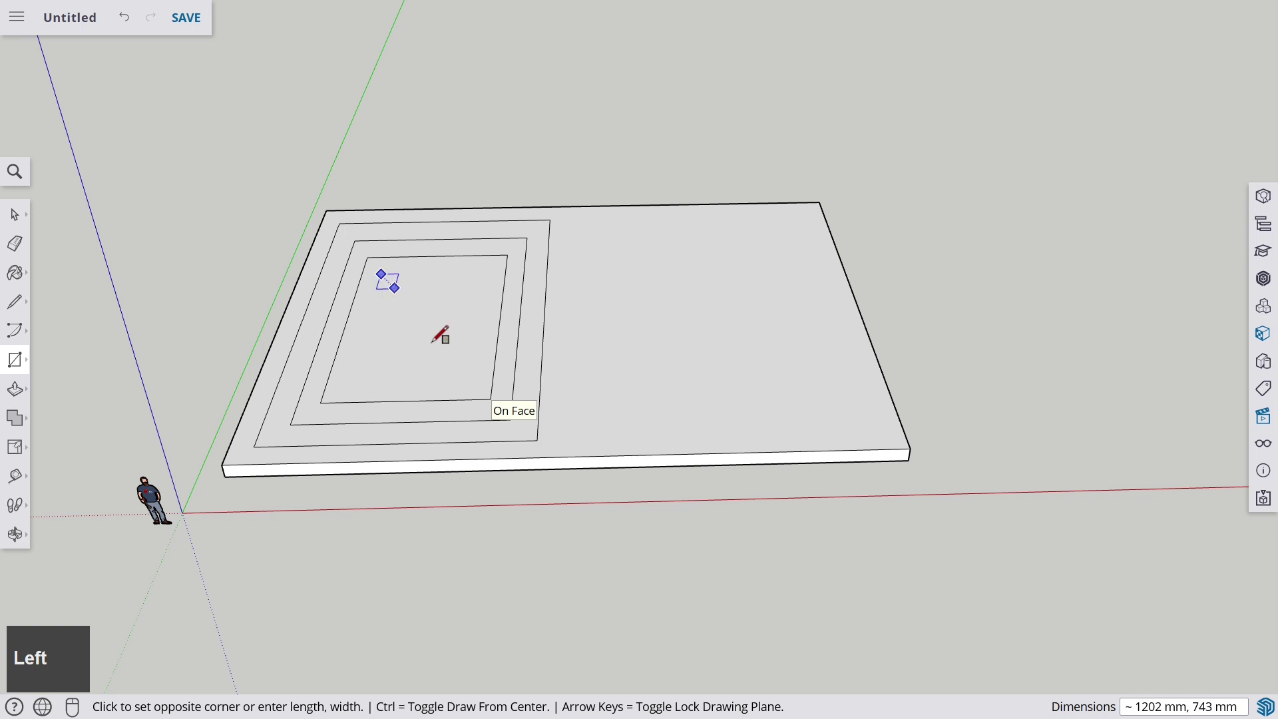
pyautogui.click(473, 377)
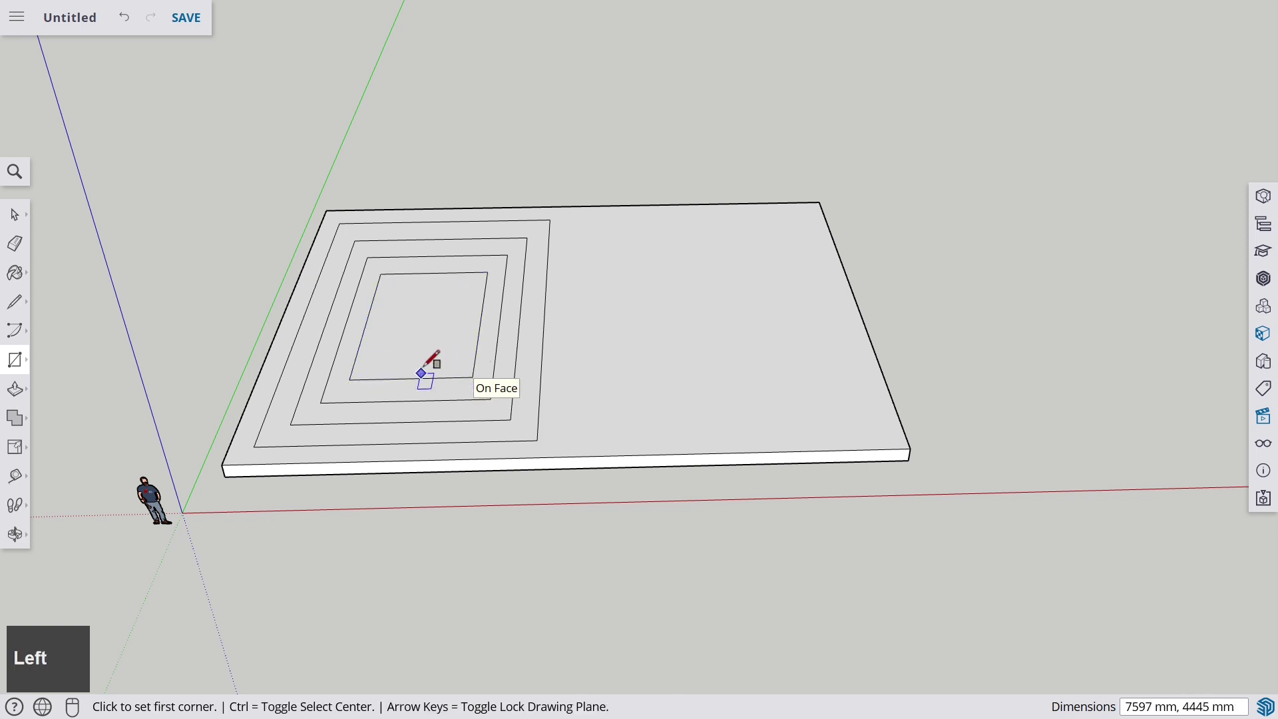
pyautogui.moveTo(421, 368)
pyautogui.mouseDown(button='middle')
pyautogui.moveTo(456, 317)
pyautogui.moveTo(425, 353)
pyautogui.mouseUp(button='middle')
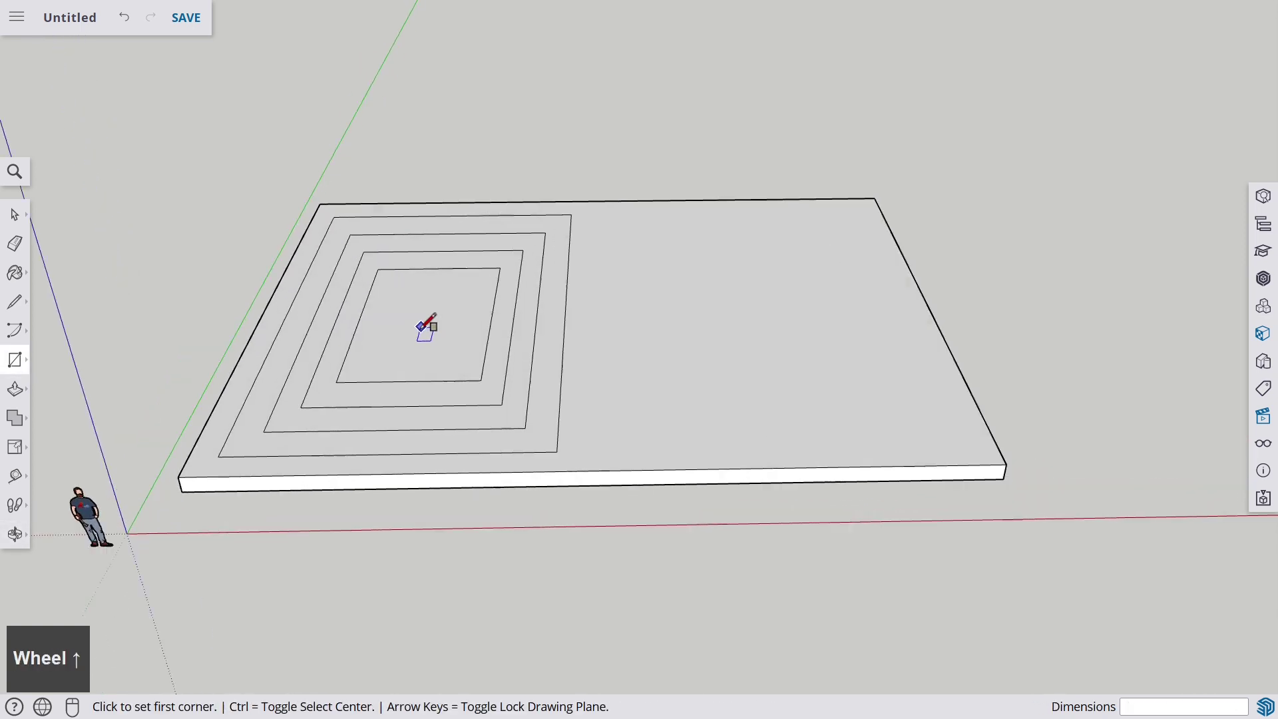
pyautogui.scroll(2, 418, 328)
# - Pull up the four nested faces into tiers, second at 4004 mm, bottom at 1761 mm
pyautogui.click(16, 392)
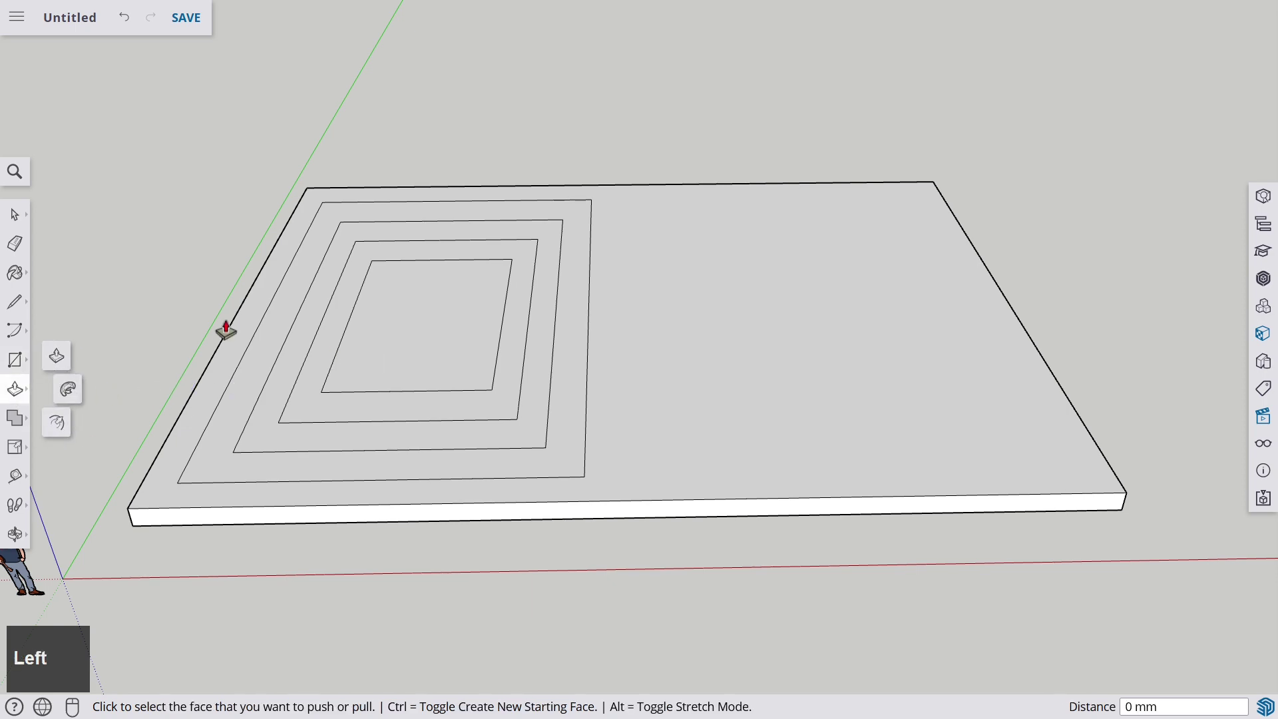
pyautogui.click(391, 342)
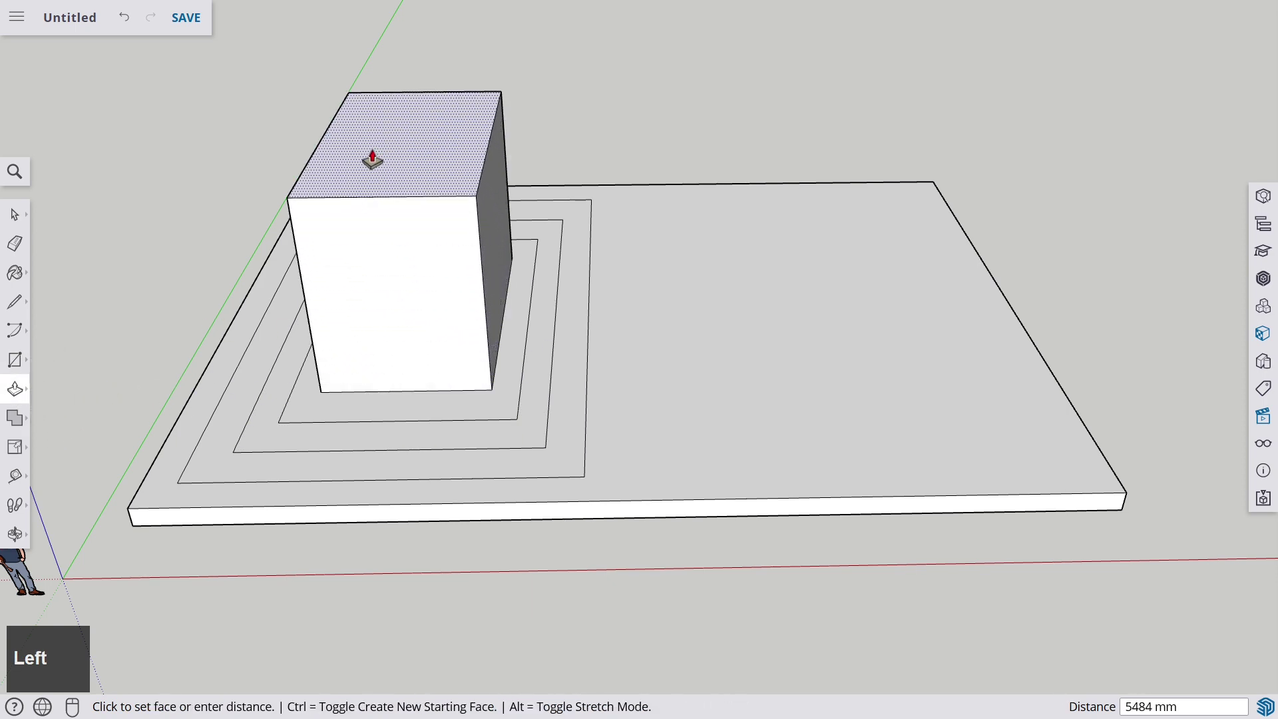
pyautogui.click(372, 161)
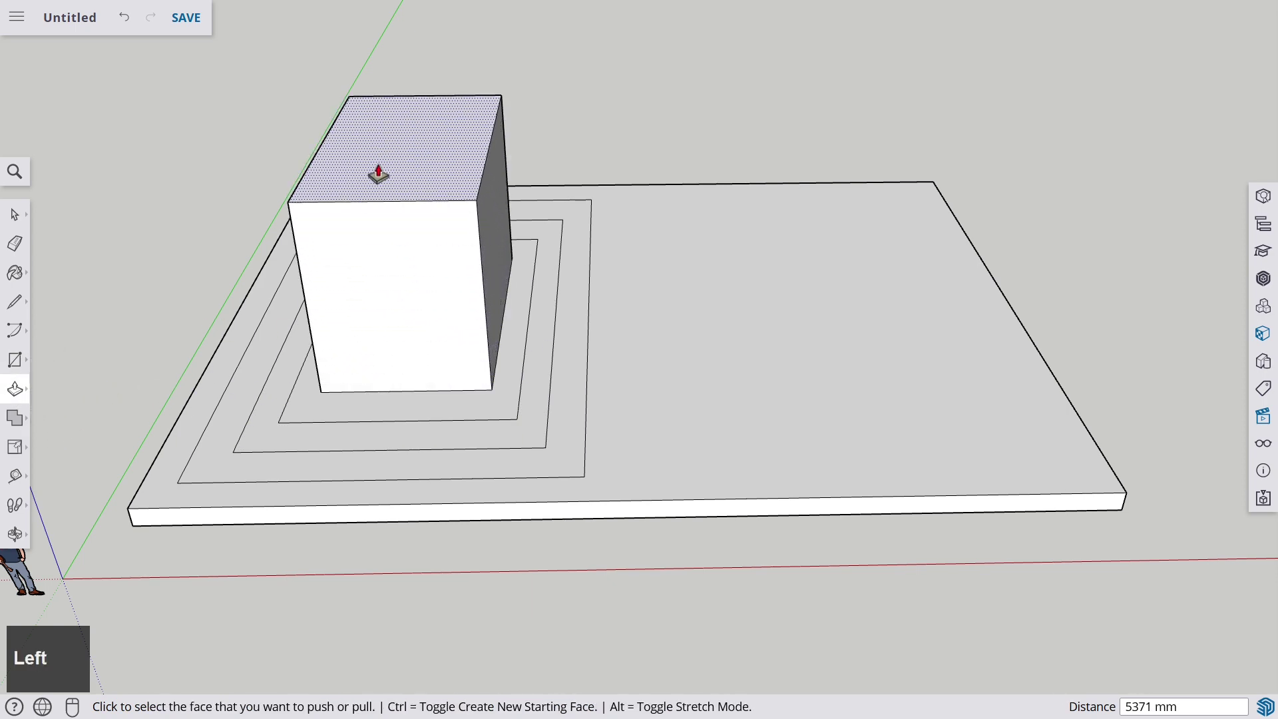
pyautogui.click(322, 408)
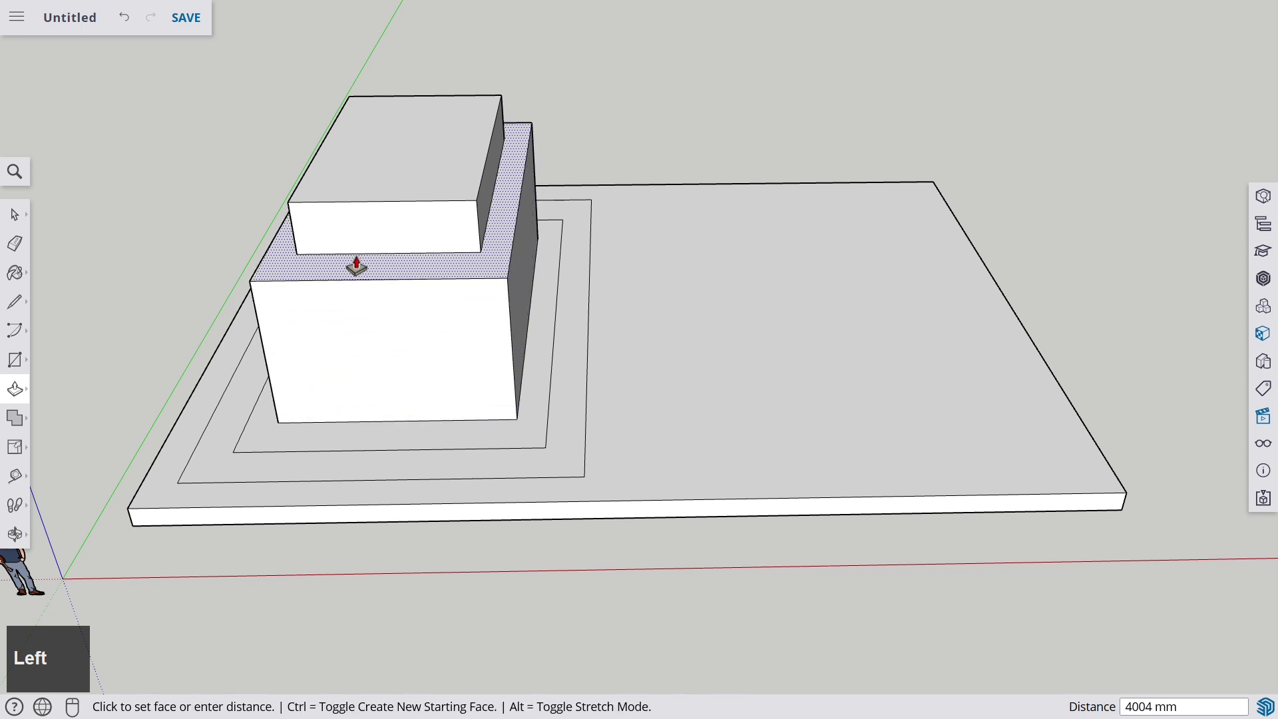
pyautogui.click(354, 265)
pyautogui.click(337, 434)
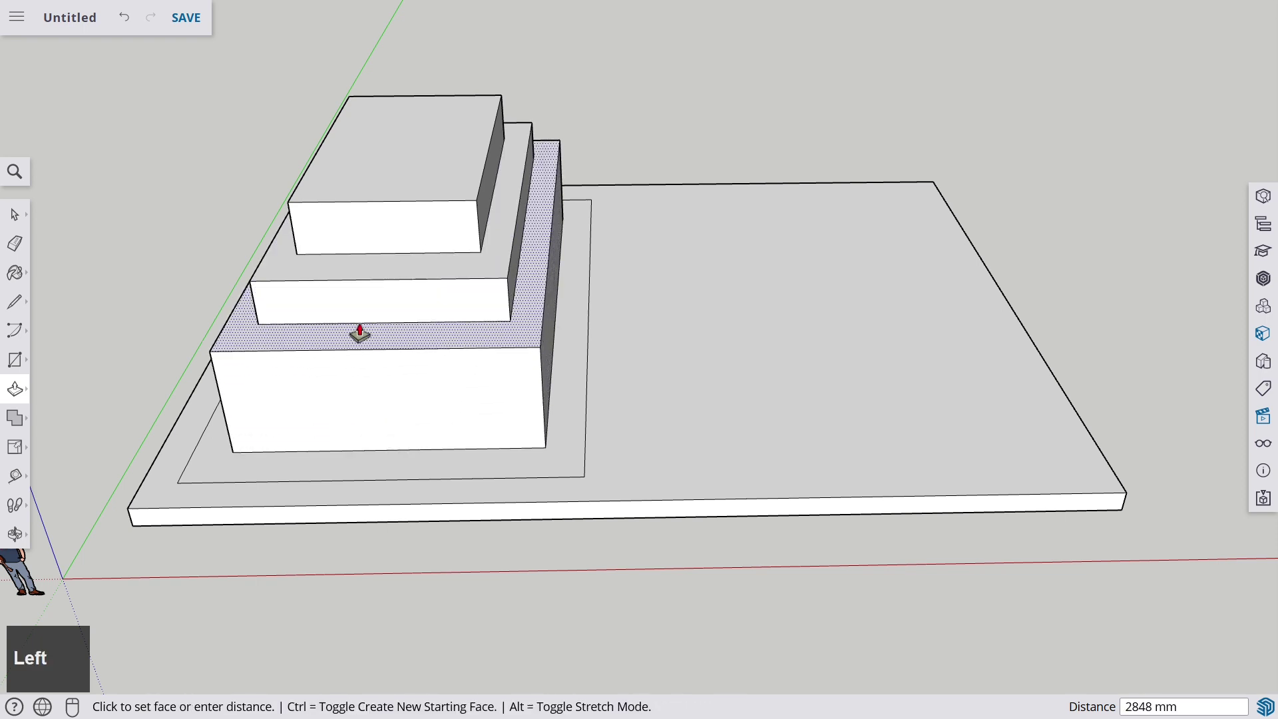
pyautogui.click(360, 350)
pyautogui.click(370, 472)
pyautogui.click(366, 407)
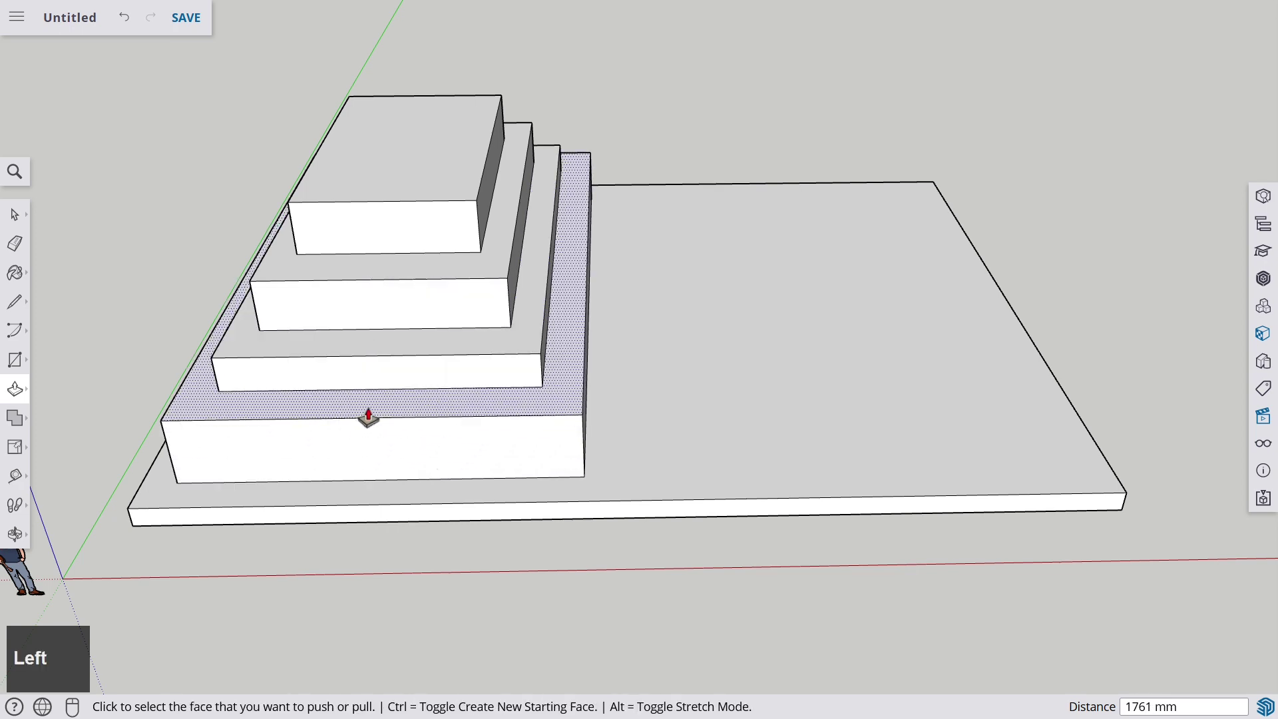
# - Readjust tier heights, lowering the top block about 470 mm and setting the second tier to 474 mm
pyautogui.click(380, 188)
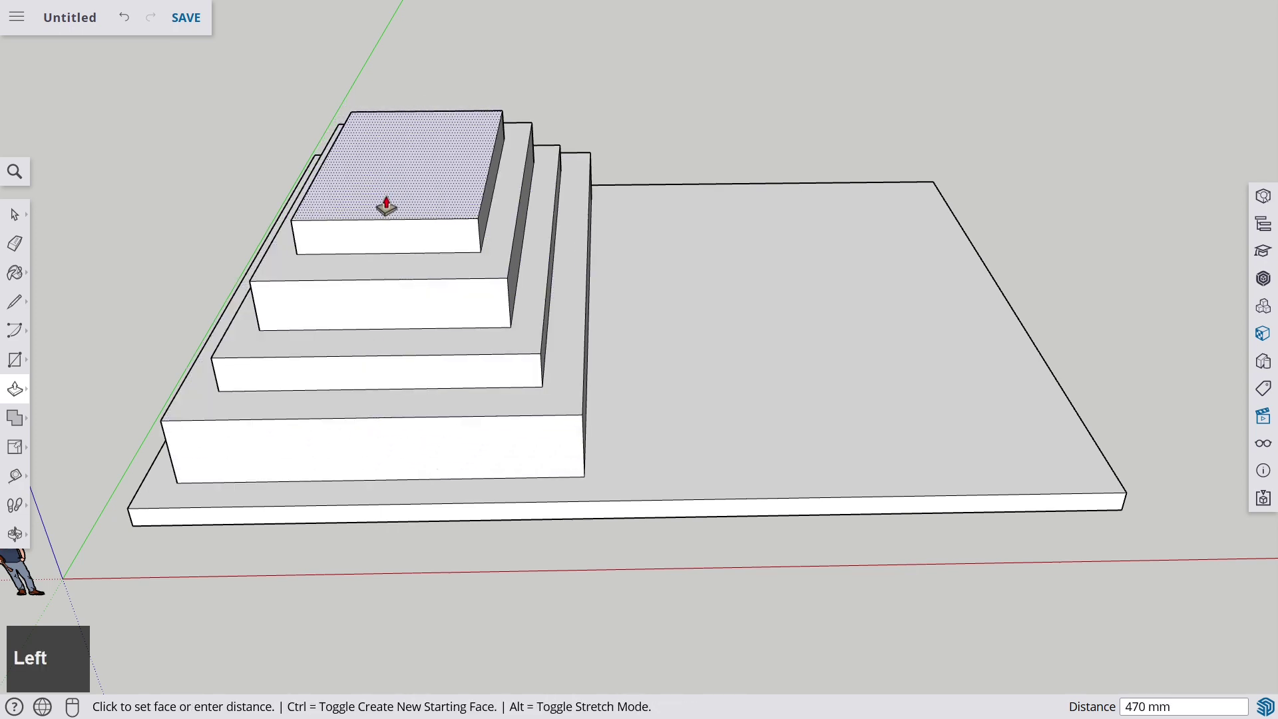
pyautogui.click(383, 207)
pyautogui.click(386, 288)
pyautogui.click(391, 302)
pyautogui.click(382, 355)
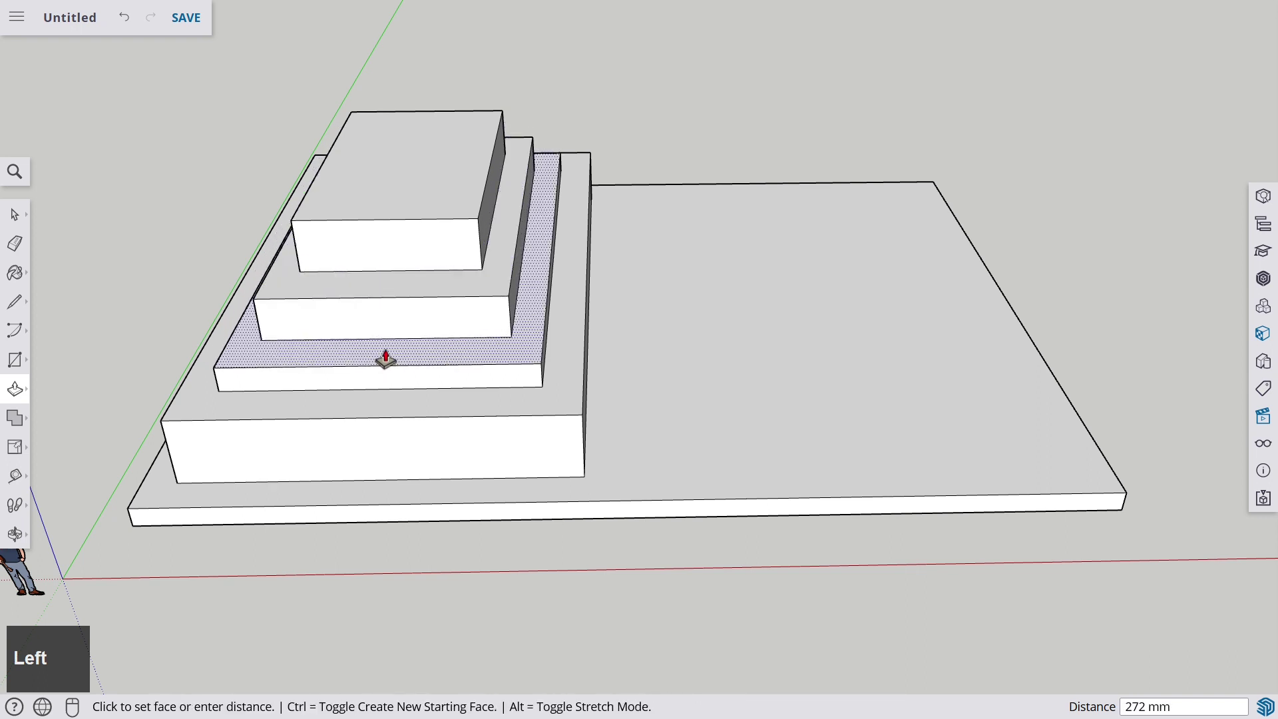
pyautogui.click(387, 363)
pyautogui.click(391, 410)
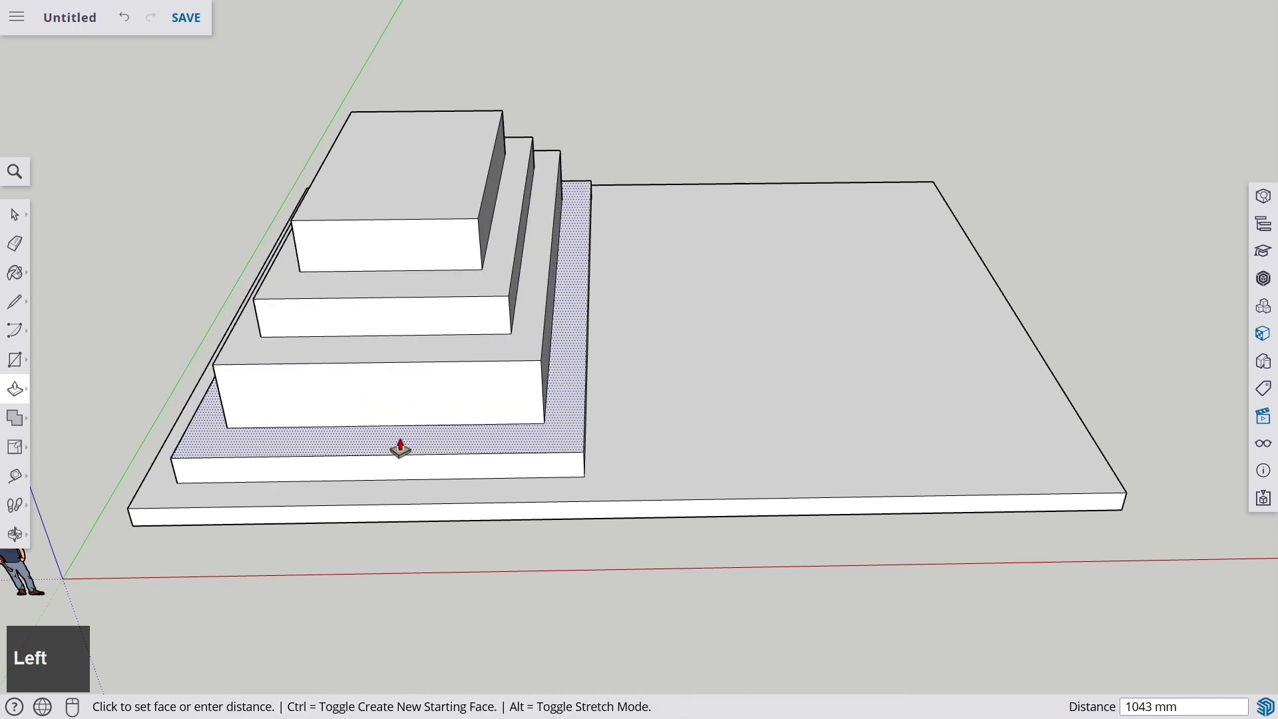
pyautogui.click(400, 437)
# - Refine the third tier to 507 mm and lower the second tier again
pyautogui.moveTo(363, 354); pyautogui.dragTo(371, 385)
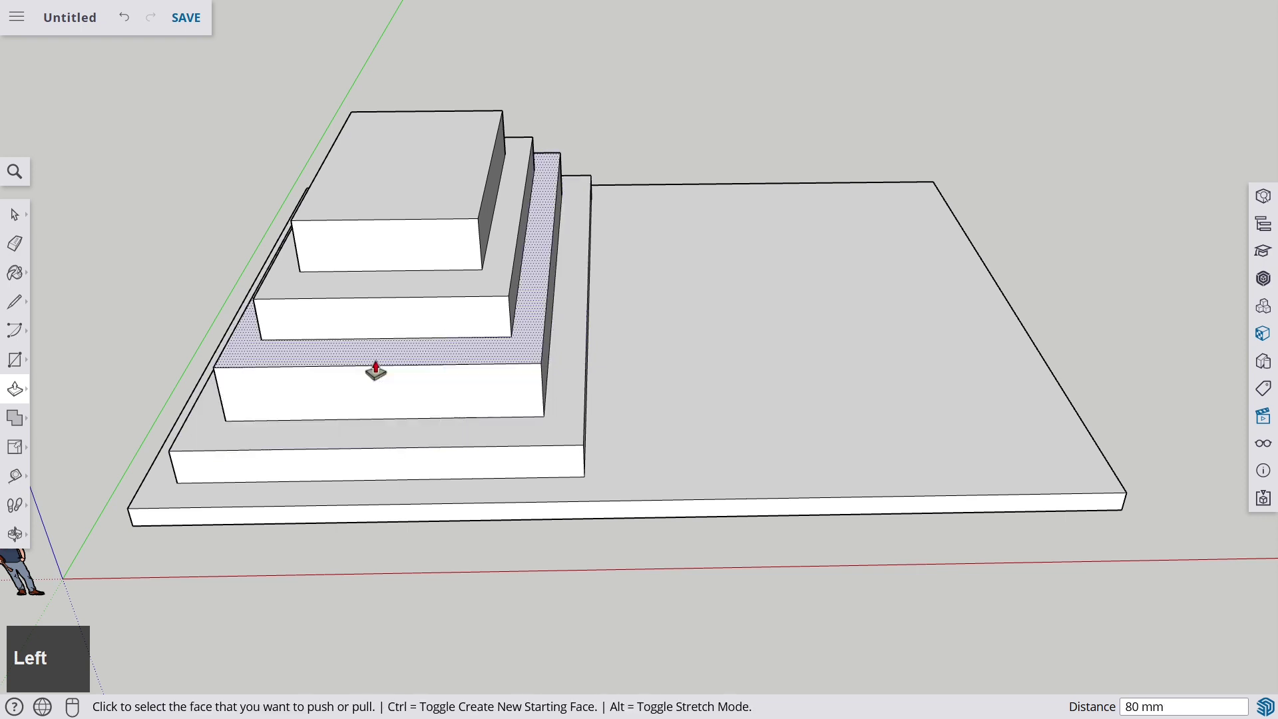
pyautogui.click(376, 370)
pyautogui.click(383, 378)
pyautogui.click(385, 296)
pyautogui.click(397, 324)
pyautogui.click(384, 200)
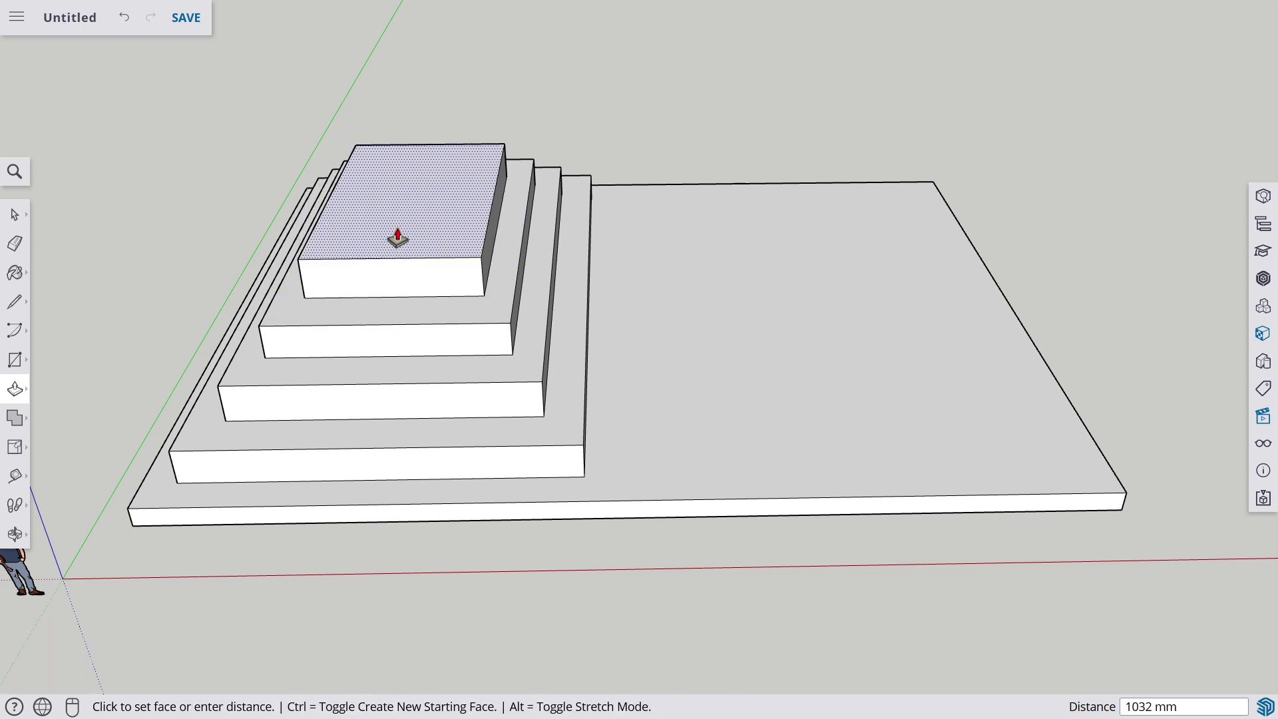
# - Push in the right sides of the top box (about 747 mm), third tier and bottom tier
pyautogui.moveTo(398, 238); pyautogui.dragTo(466, 242, button='middle')
pyautogui.scroll(2, 493, 242)
pyautogui.click(497, 234)
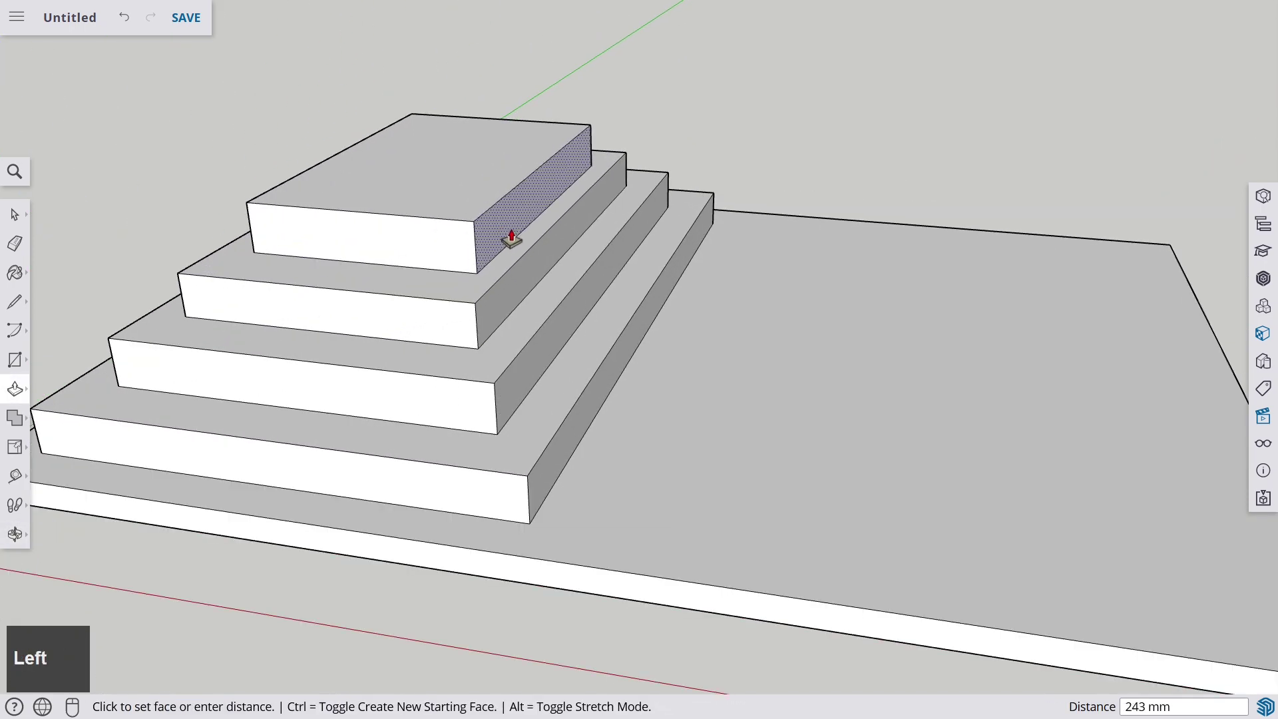
pyautogui.click(530, 272)
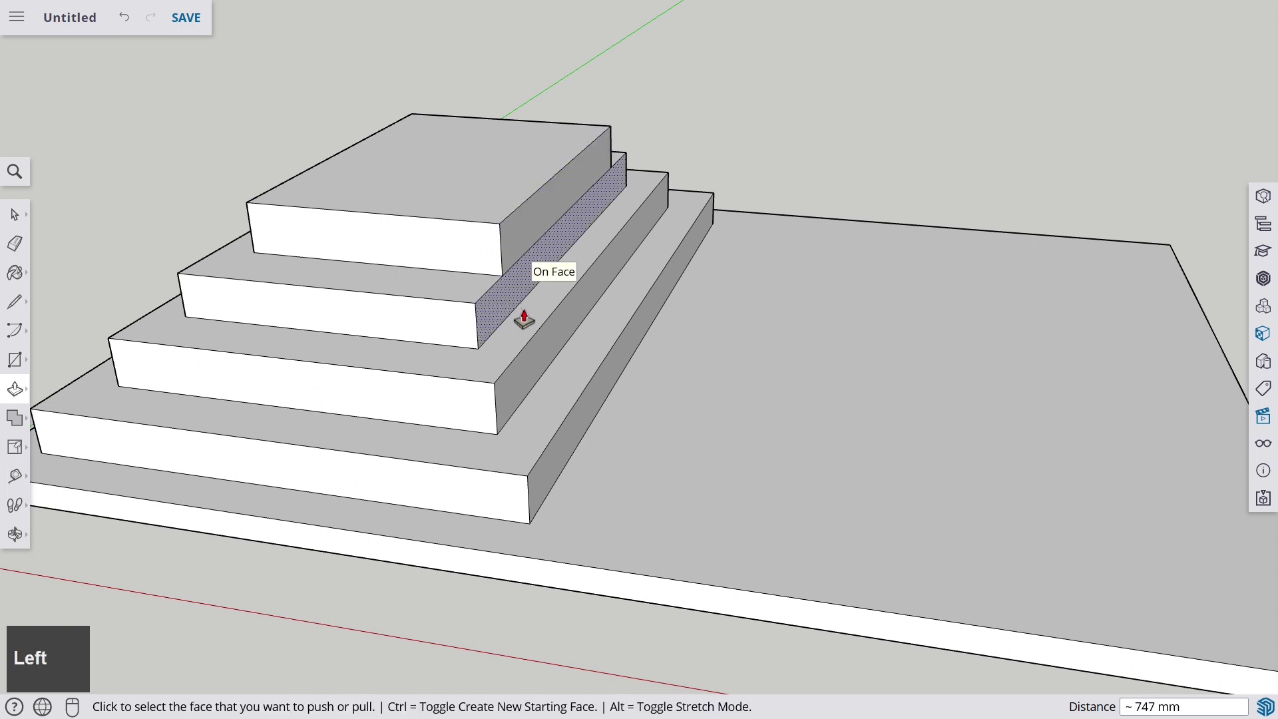
pyautogui.click(546, 337)
pyautogui.click(504, 317)
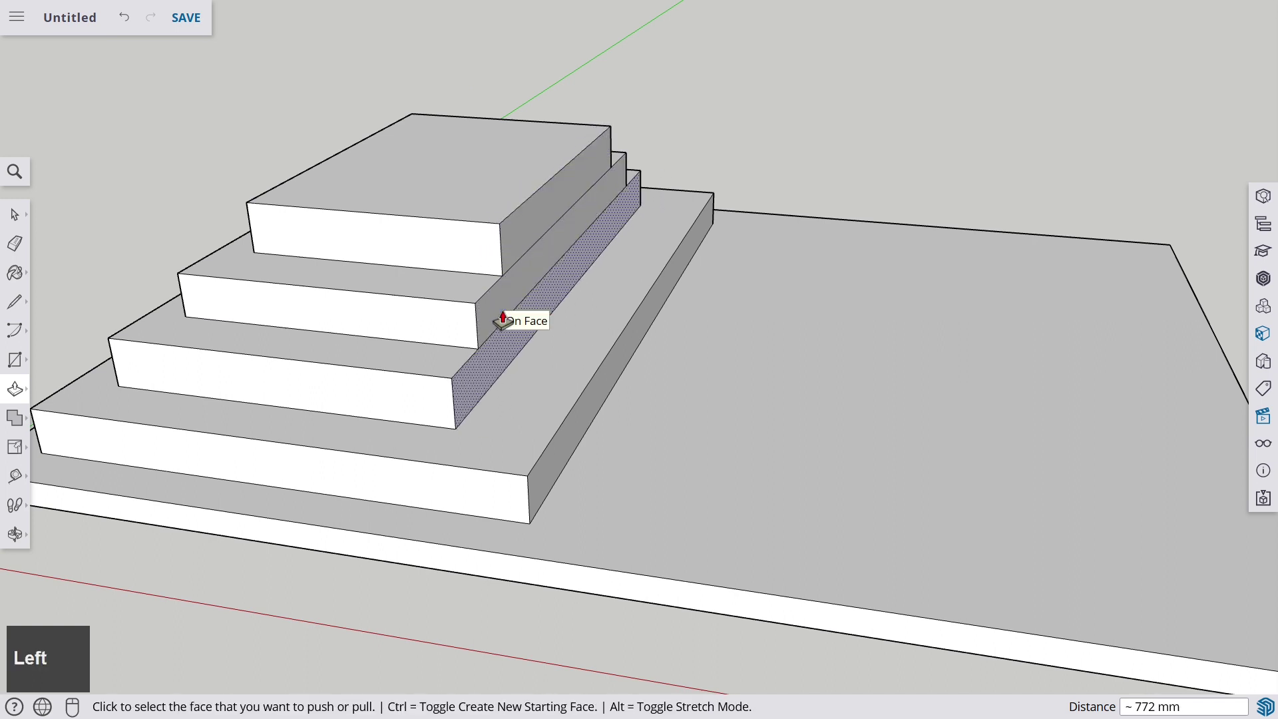
pyautogui.click(575, 409)
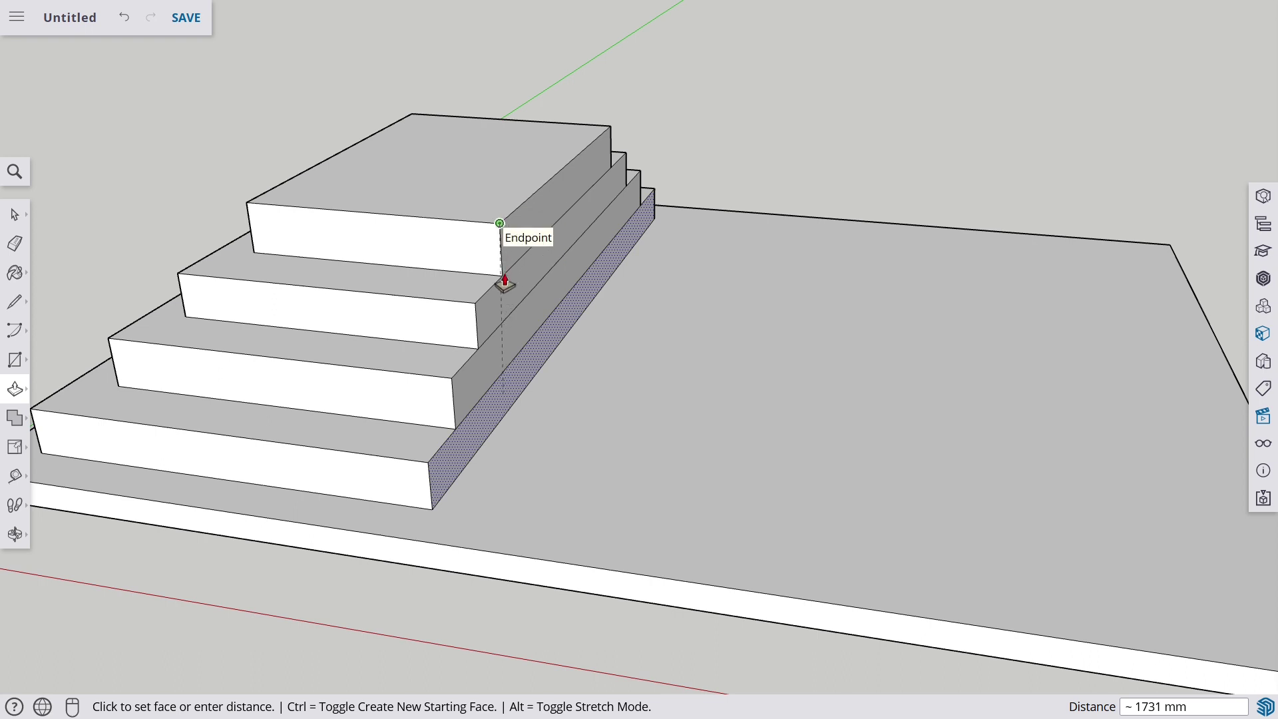
pyautogui.click(508, 225)
pyautogui.moveTo(520, 251); pyautogui.dragTo(517, 315, button='middle')
# - Draw the pool rectangle on the open right part of the slab
pyautogui.scroll(-5, 496, 219)
pyautogui.moveTo(493, 228); pyautogui.dragTo(695, 251, button='middle')
pyautogui.scroll(3, 695, 251)
pyautogui.click(15, 359)
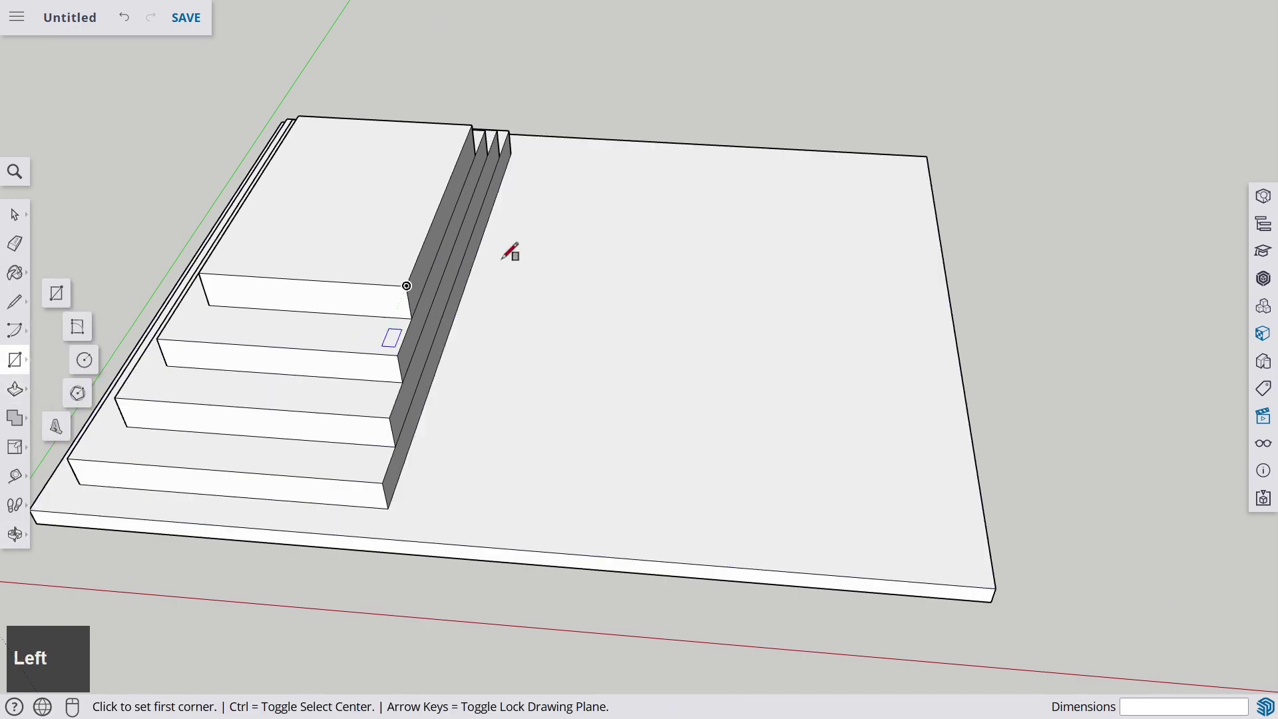
pyautogui.click(524, 158)
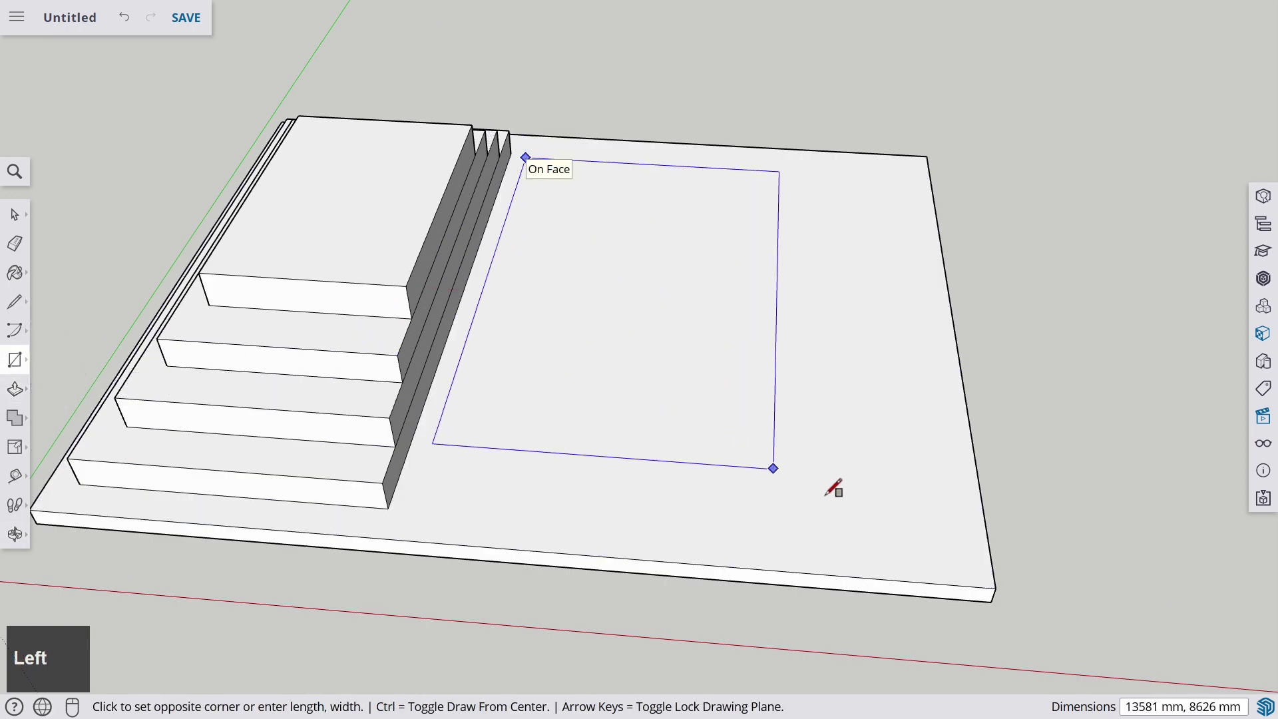
pyautogui.click(926, 538)
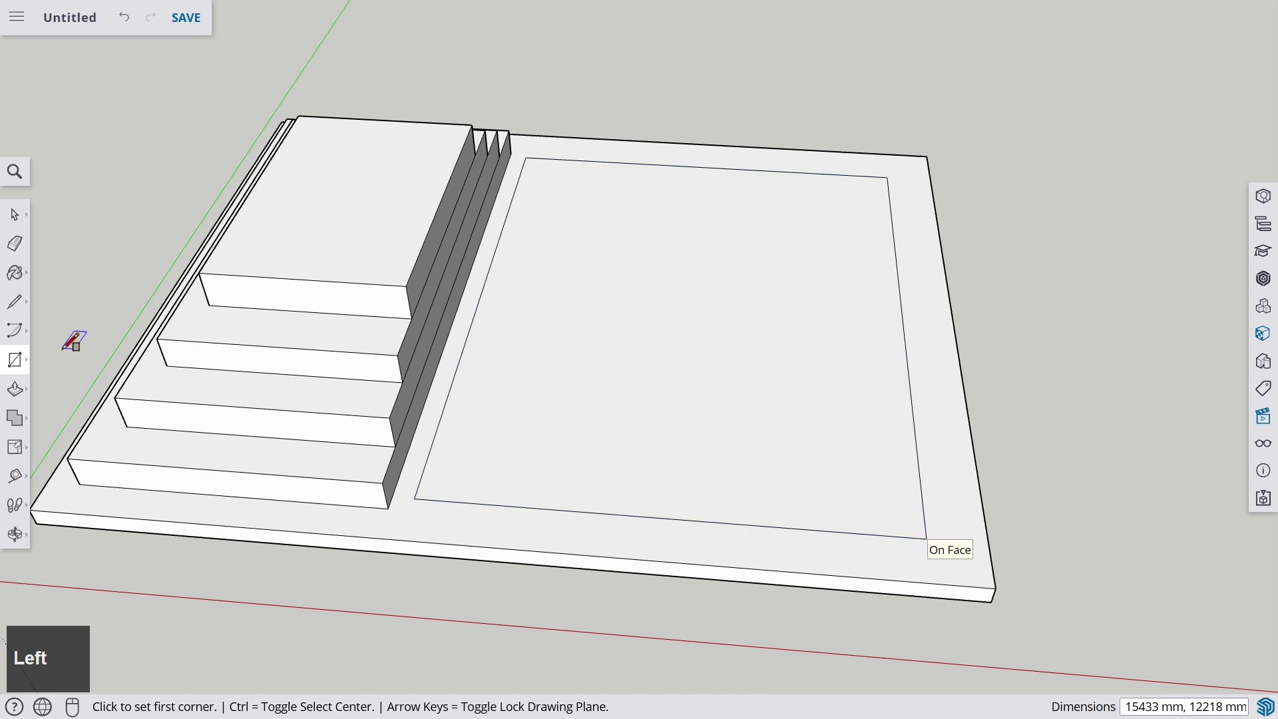
# - Push the pool rectangle down below the slab, to about 7317 mm so far
pyautogui.click(17, 394)
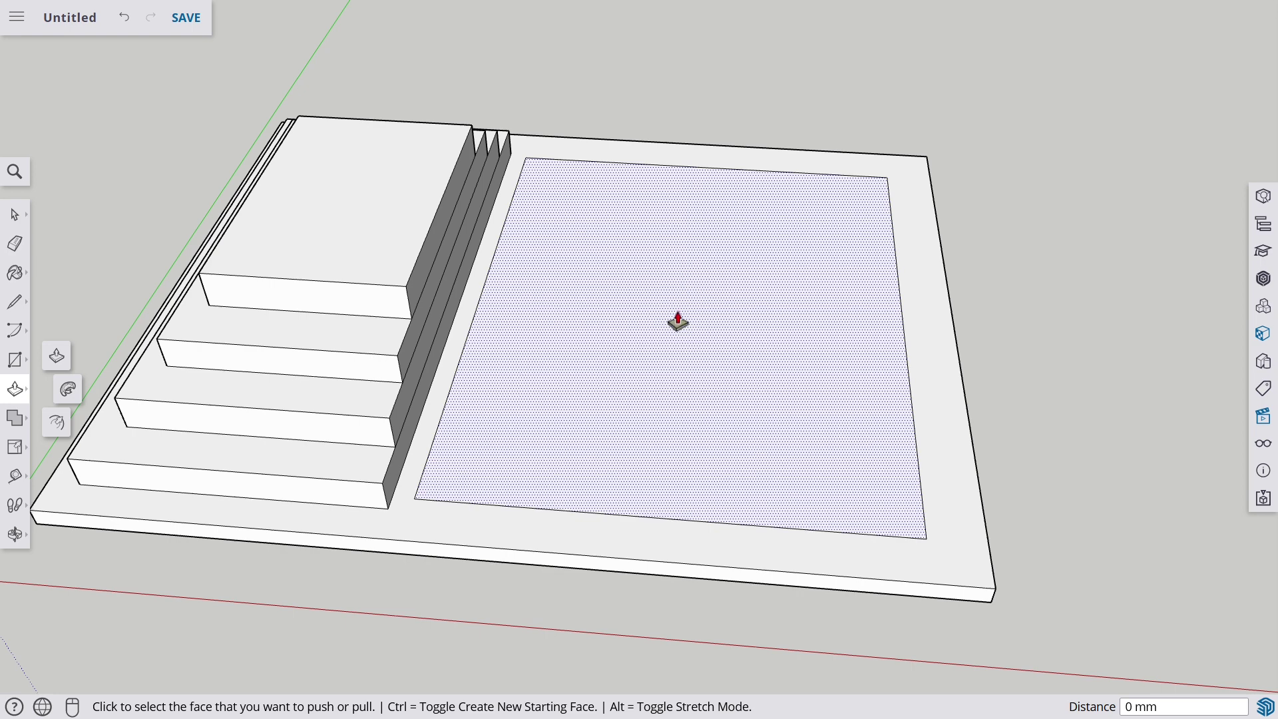
pyautogui.click(682, 304)
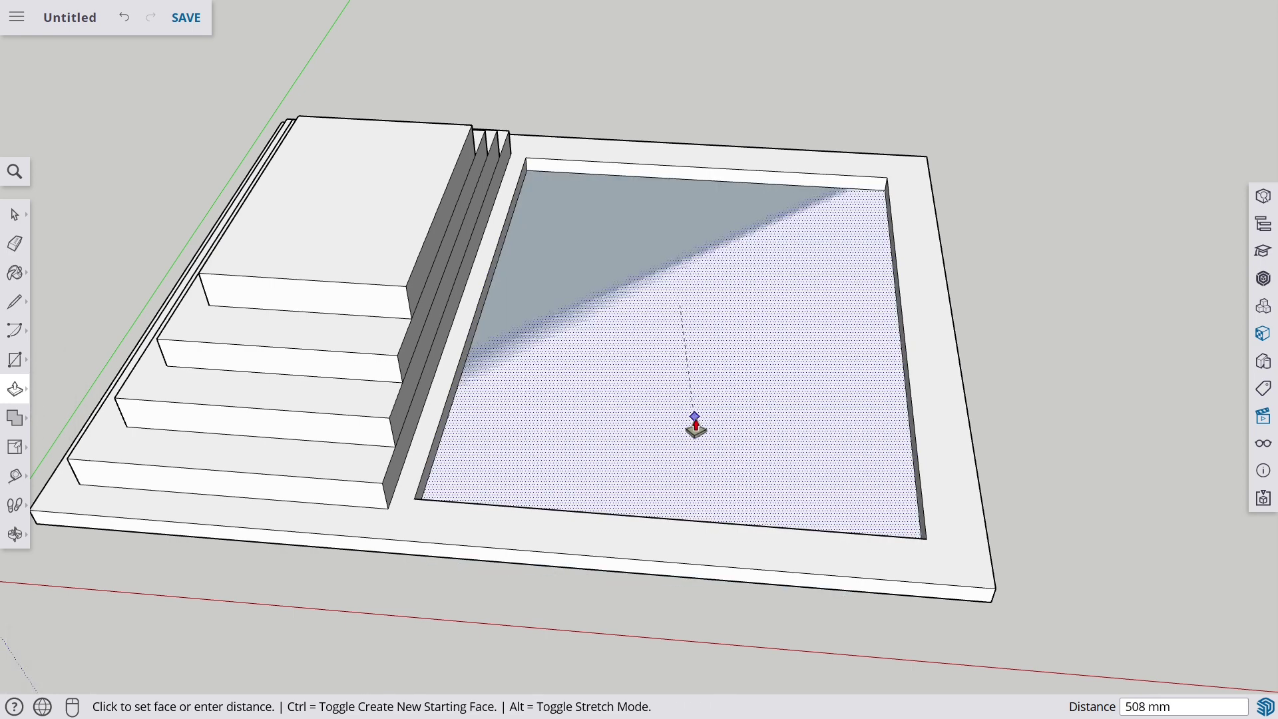
pyautogui.moveTo(670, 397); pyautogui.dragTo(646, 280, button='middle')
pyautogui.scroll(-3, 642, 546)
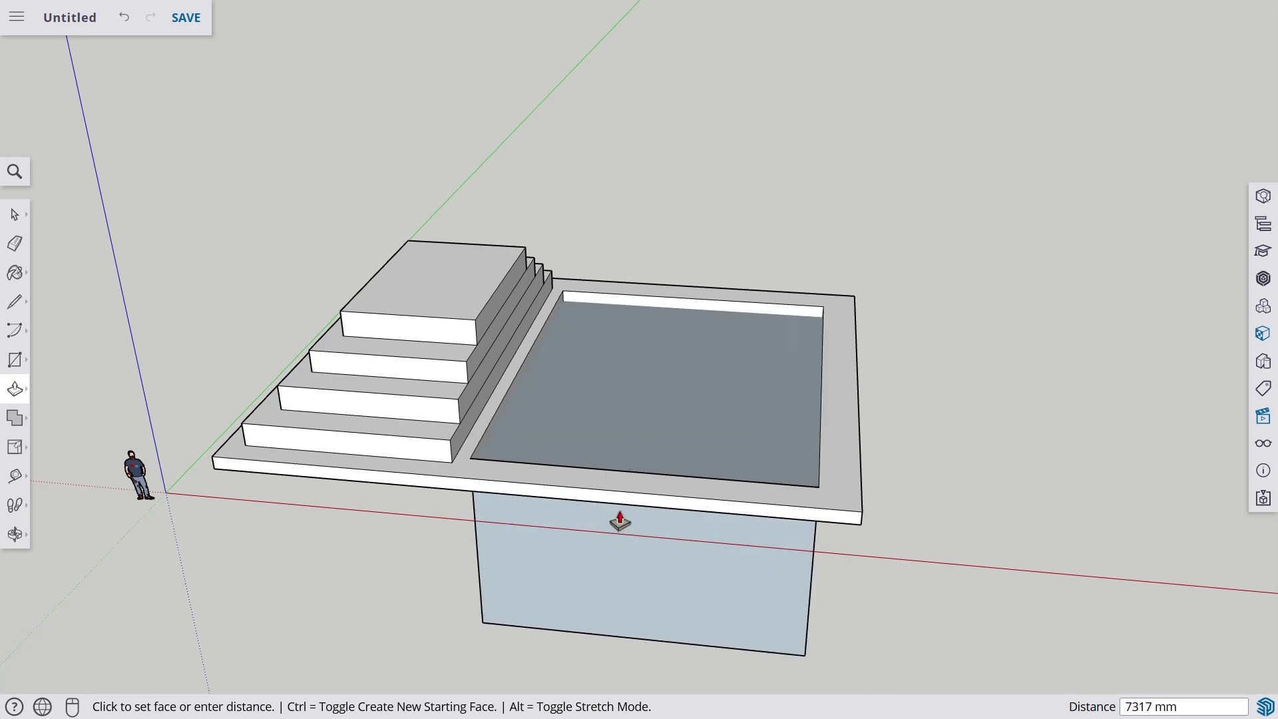
# - Set the pool depth at 7529 mm
pyautogui.click(614, 529)
pyautogui.moveTo(613, 529); pyautogui.dragTo(372, 426, button='middle')
pyautogui.scroll(5, 508, 288)
# - Outline the diving board rectangle on the top tier's front edge
pyautogui.click(15, 359)
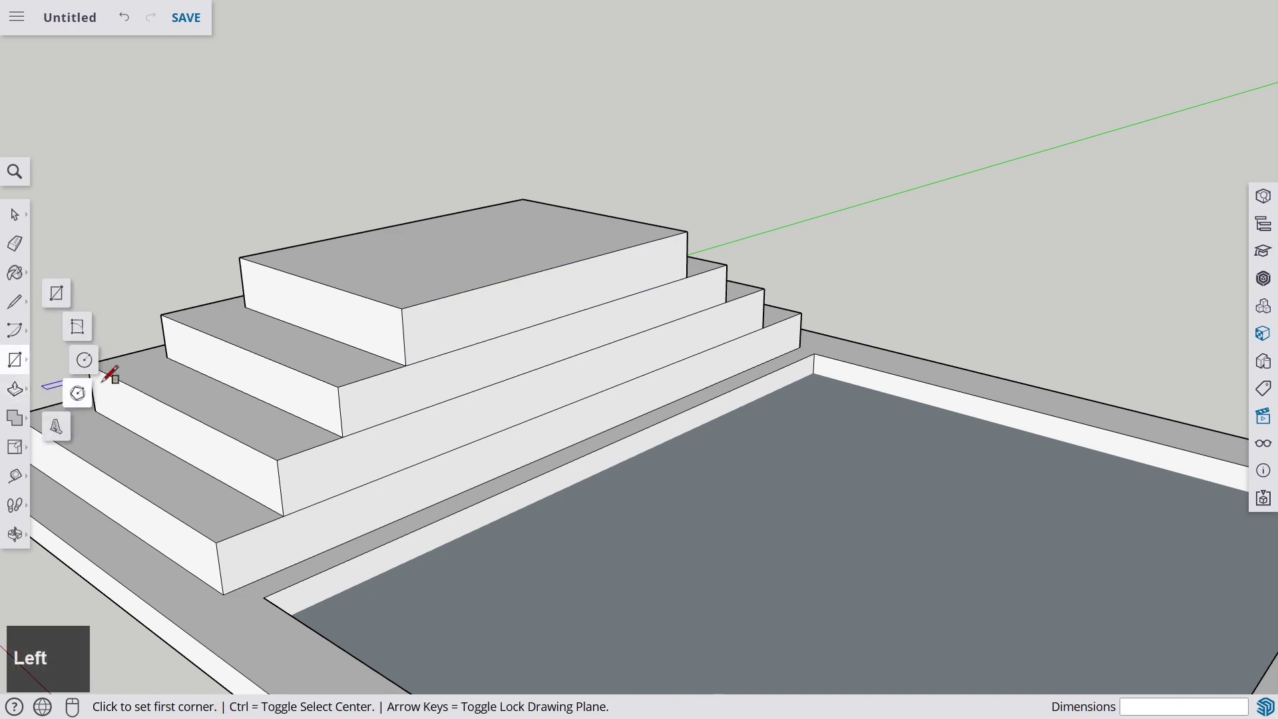
pyautogui.scroll(3, 513, 277)
pyautogui.moveTo(513, 277); pyautogui.dragTo(436, 293, button='middle')
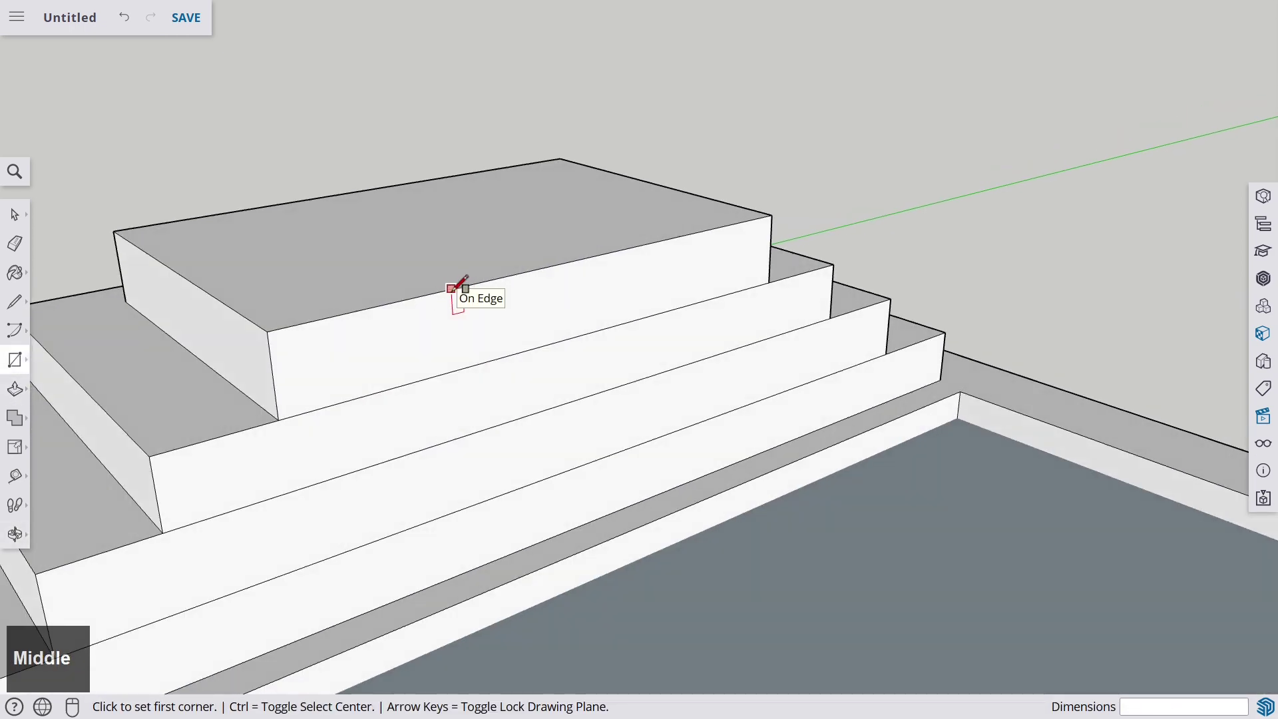
pyautogui.click(451, 288)
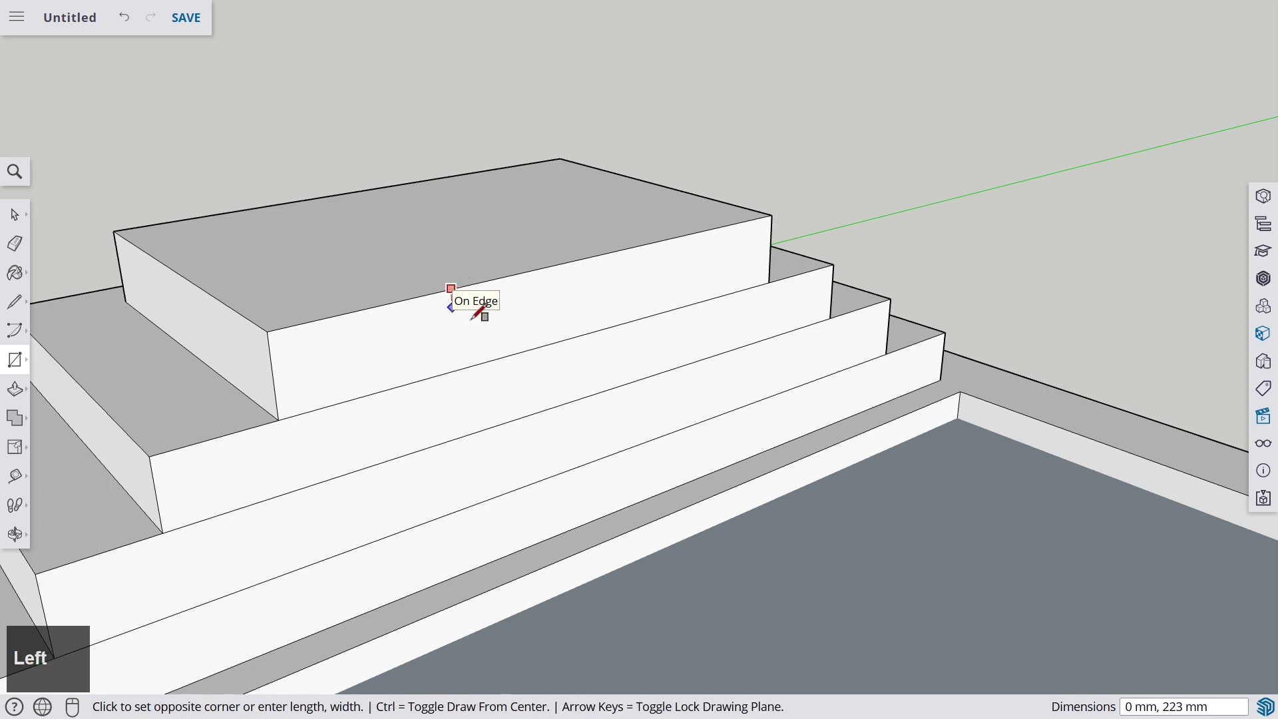
pyautogui.click(606, 273)
# - Push the board outline outward 5658 mm over the pool
pyautogui.click(15, 389)
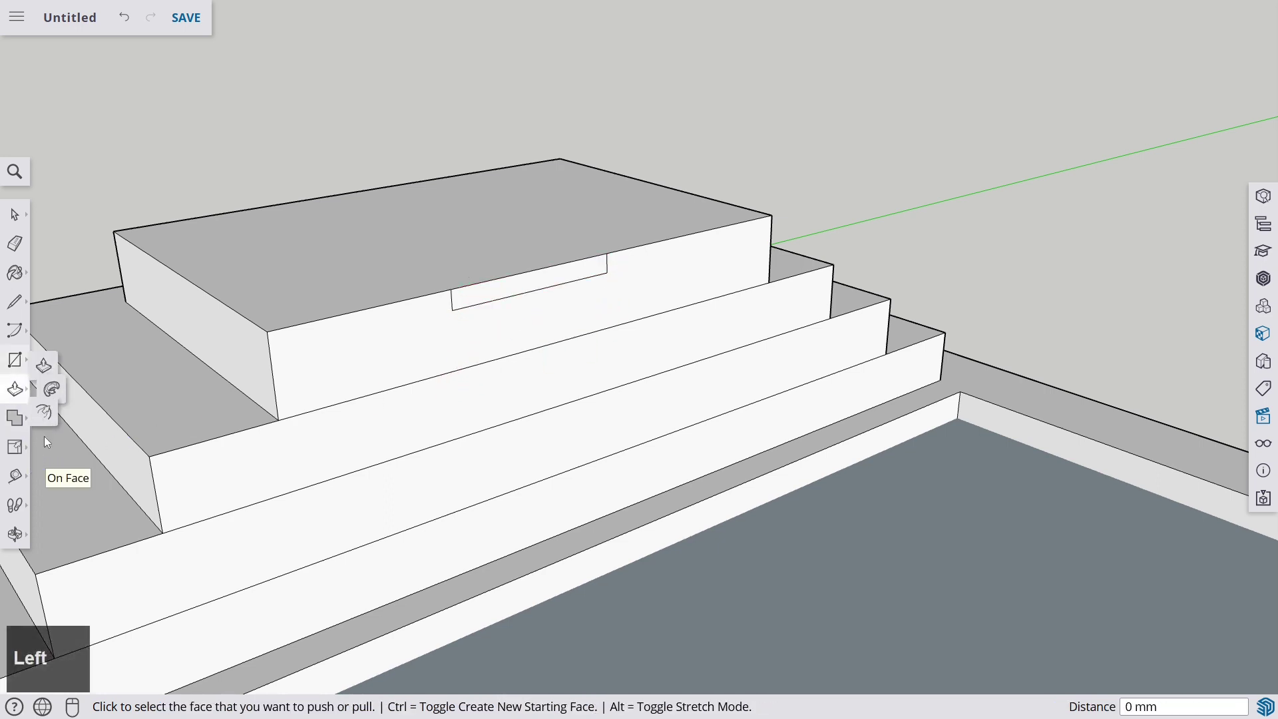
pyautogui.click(526, 293)
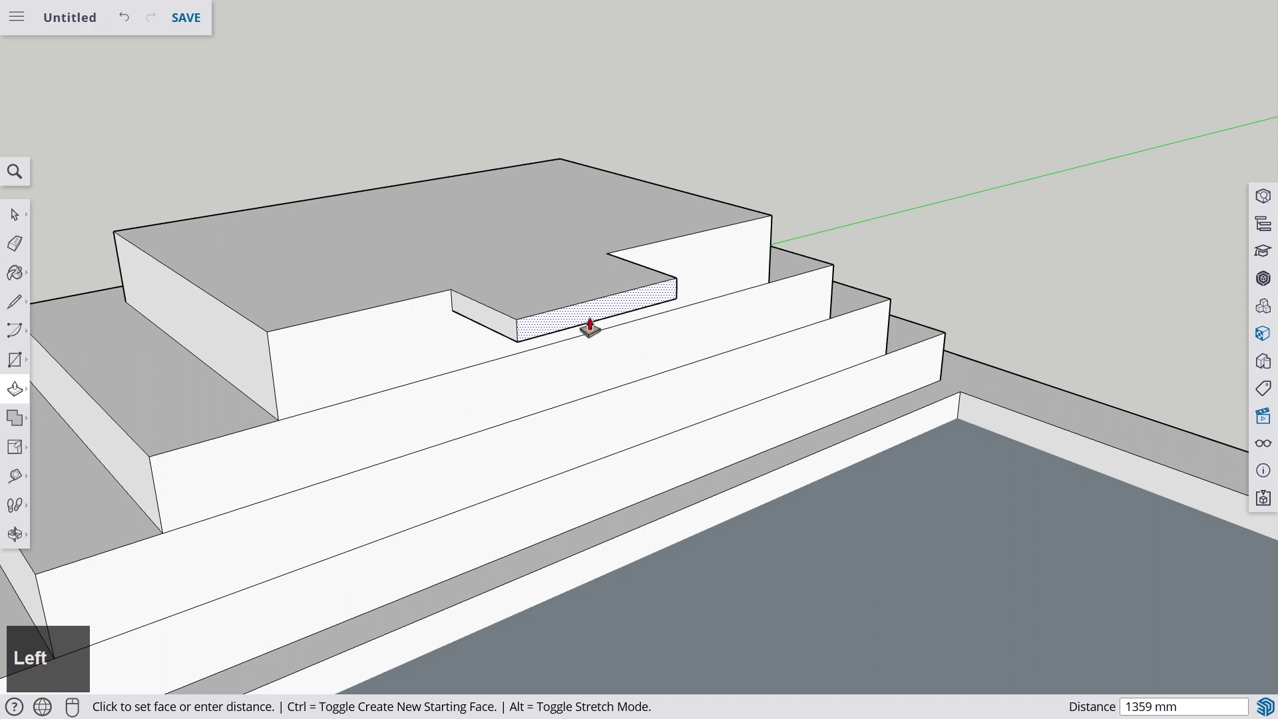
pyautogui.scroll(-3, 578, 321)
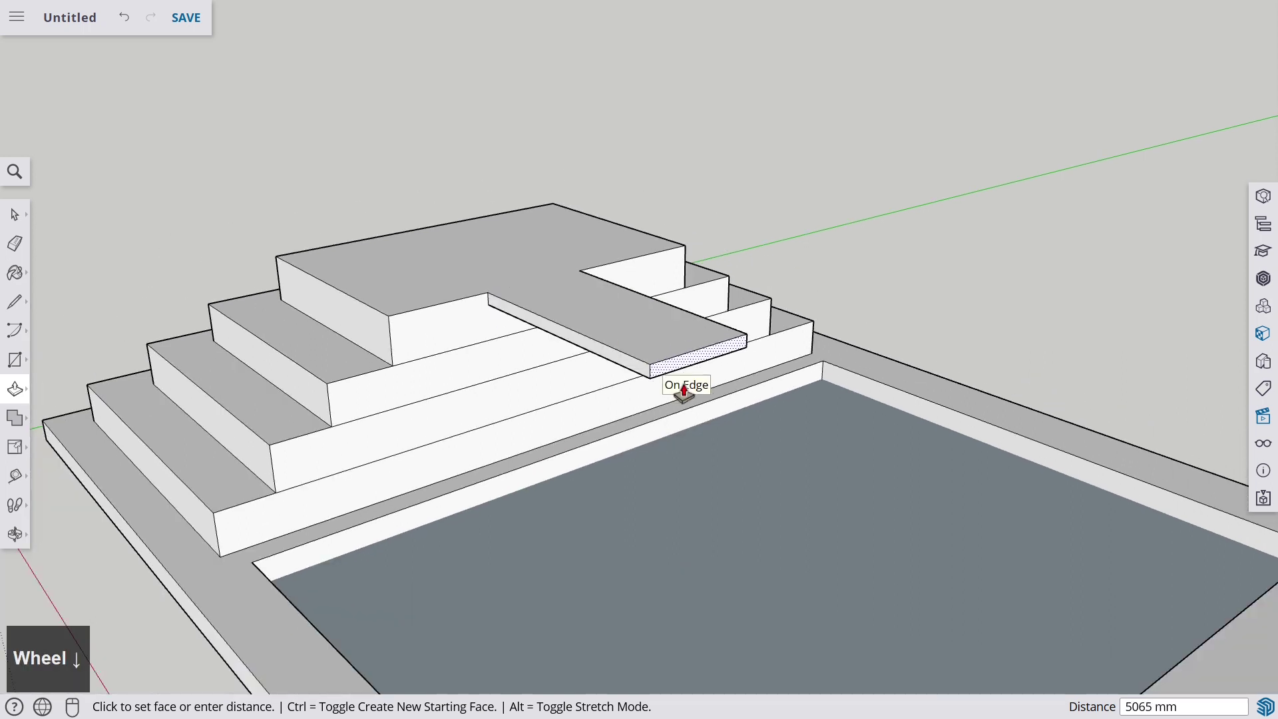
pyautogui.click(716, 385)
pyautogui.moveTo(608, 392); pyautogui.dragTo(908, 365, button='middle')
pyautogui.scroll(-2, 719, 373)
pyautogui.scroll(-5, 719, 373)
pyautogui.scroll(4, 715, 387)
pyautogui.scroll(2, 716, 387)
pyautogui.moveTo(708, 354); pyautogui.dragTo(813, 417, button='middle')
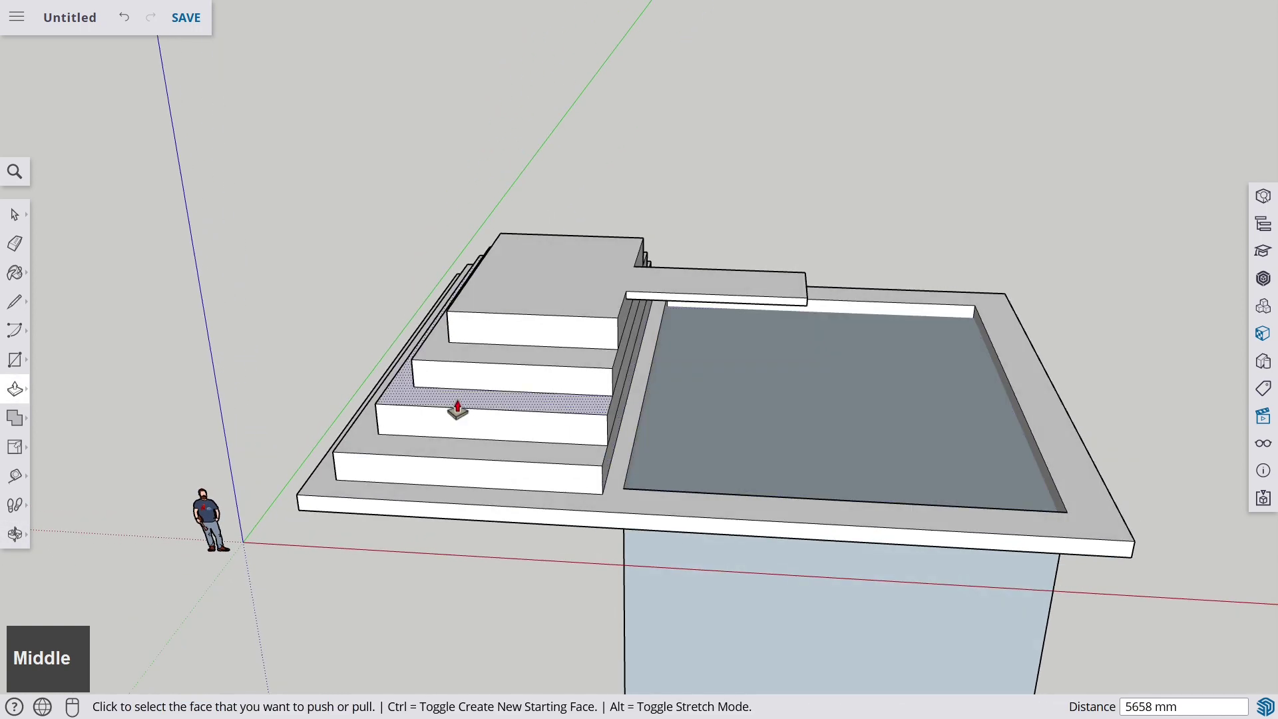
# - Orbit around the finished pyramid-and-pool model and bring up the Materials panel
pyautogui.moveTo(474, 408); pyautogui.dragTo(722, 353, button='middle')
pyautogui.scroll(3, 722, 366)
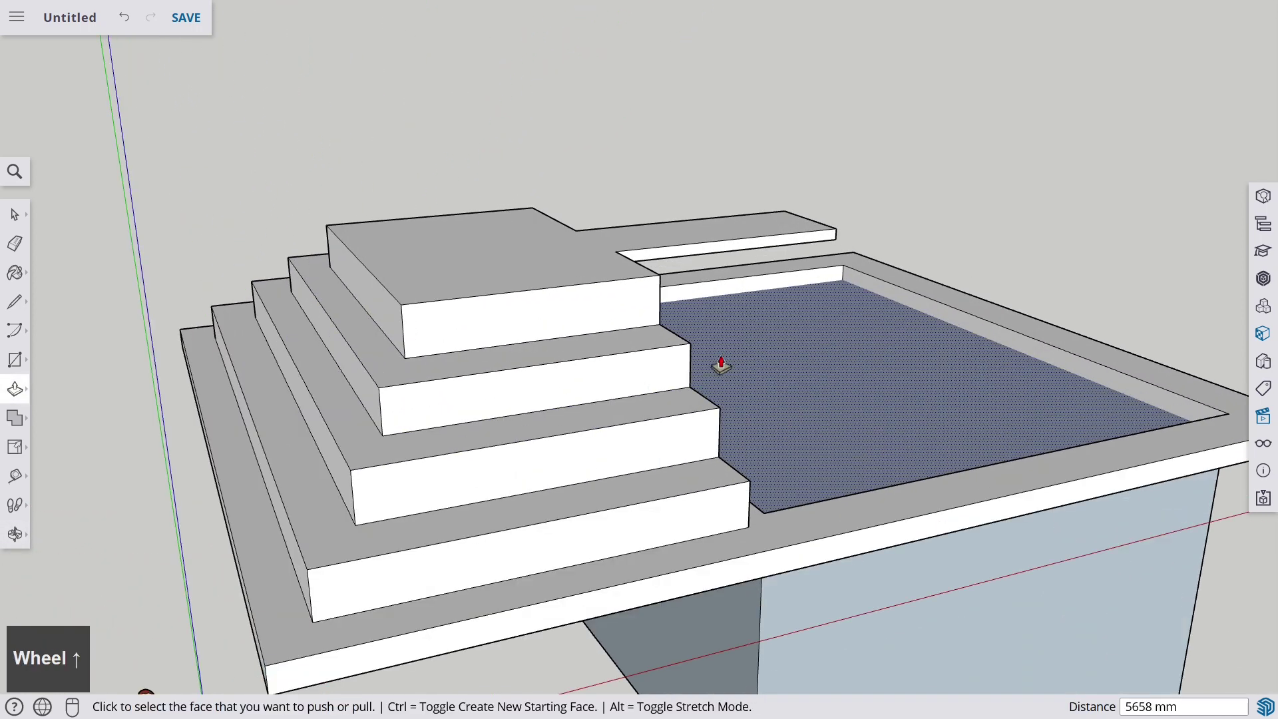
pyautogui.scroll(-4, 718, 367)
pyautogui.scroll(2, 821, 369)
pyautogui.moveTo(821, 369); pyautogui.dragTo(890, 377, button='middle')
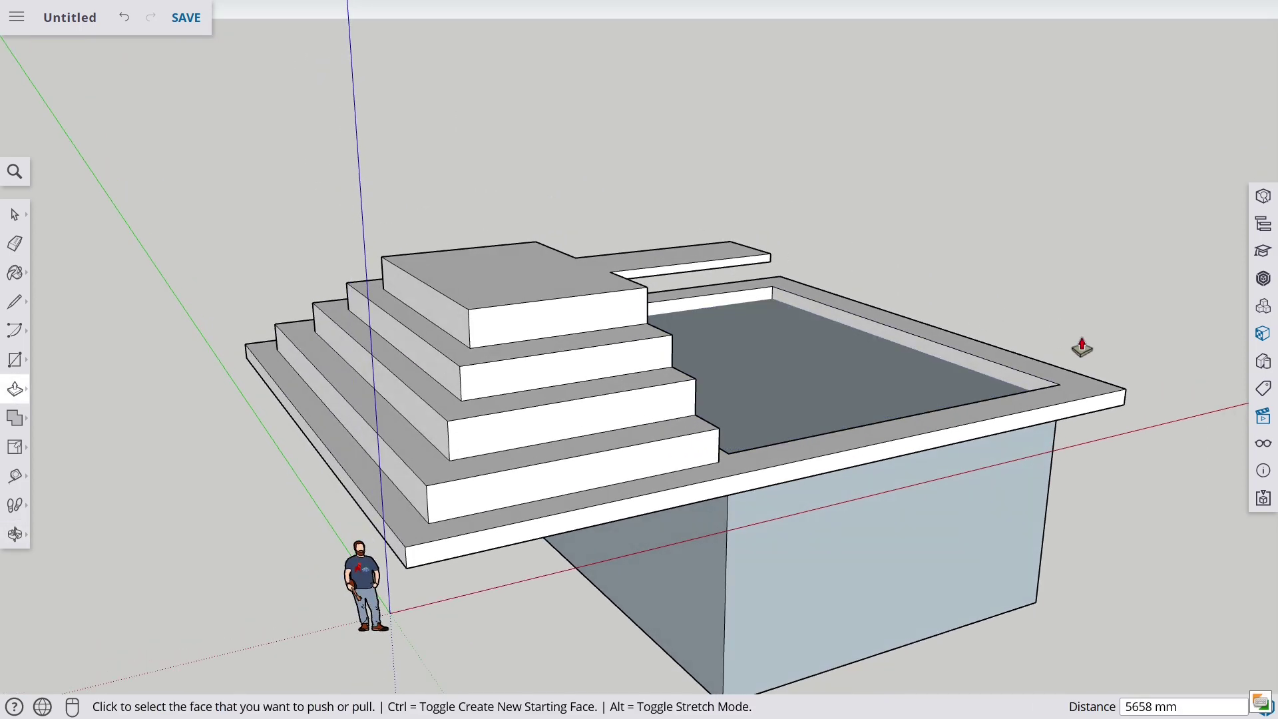
pyautogui.click(1263, 335)
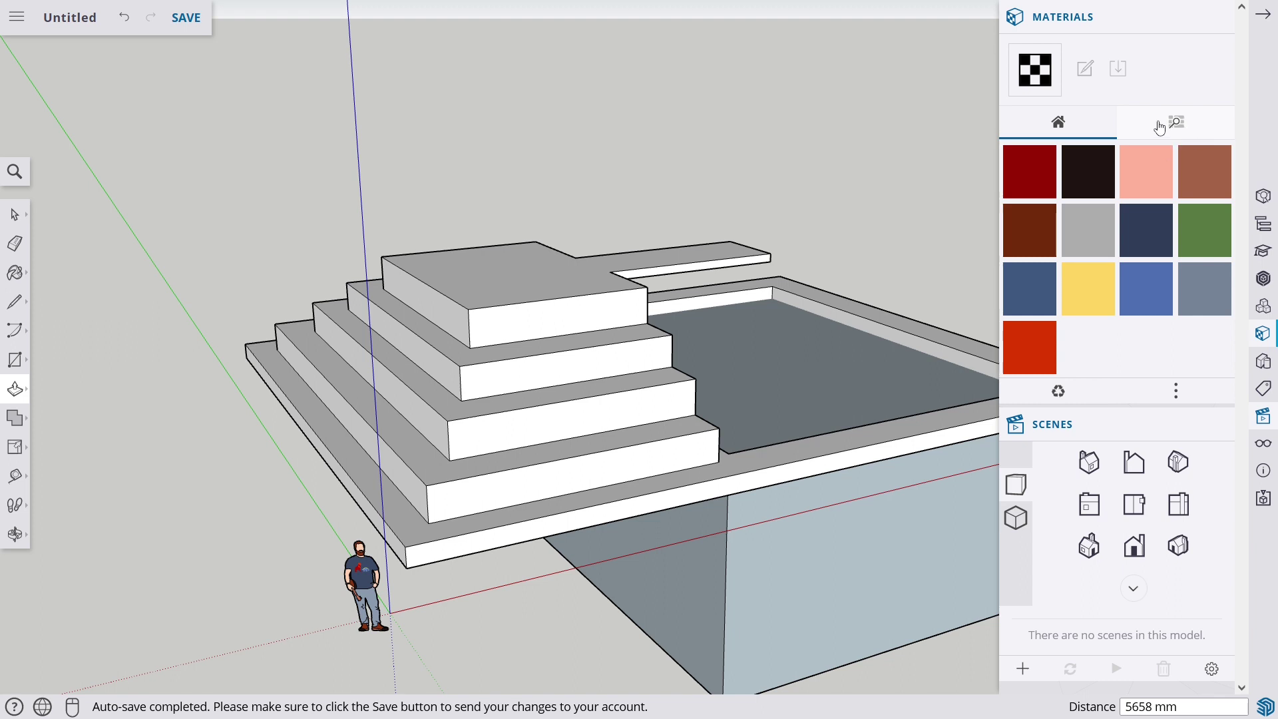
# - Browse to the Colors material category and choose a pale cream swatch
pyautogui.click(1182, 127)
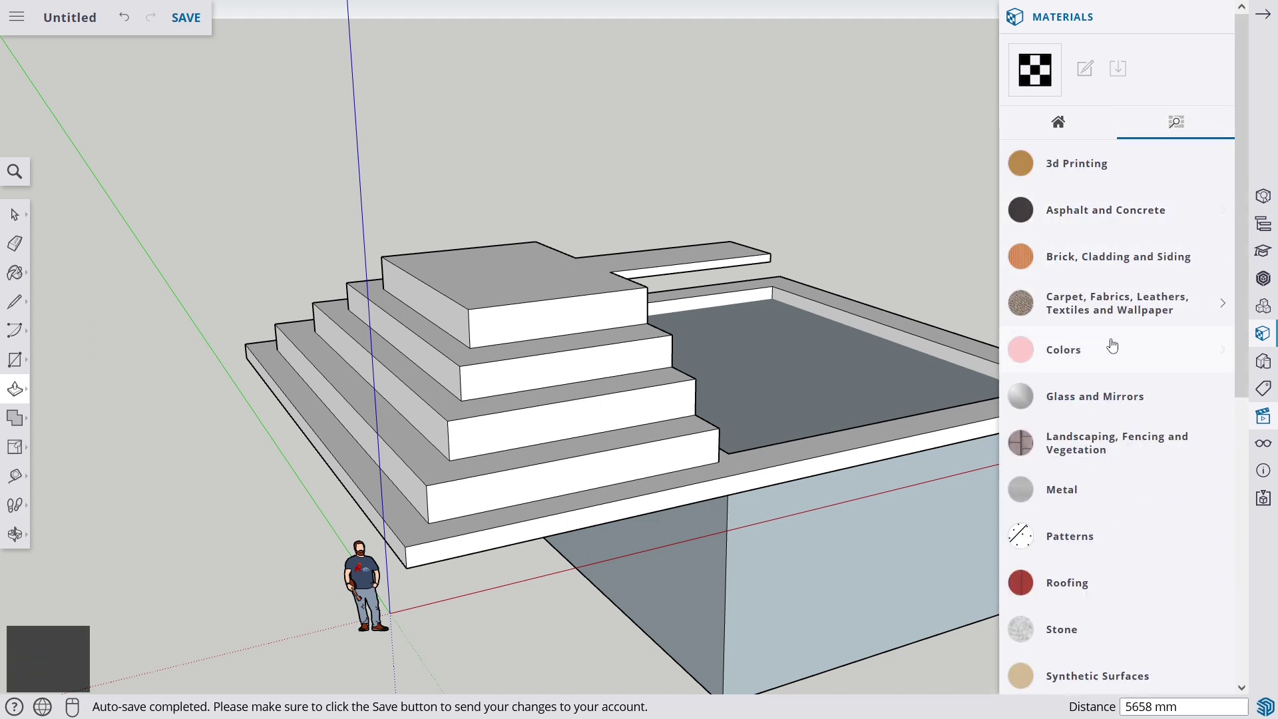
pyautogui.click(1066, 360)
pyautogui.scroll(-4, 1084, 399)
pyautogui.scroll(-4, 1085, 416)
pyautogui.scroll(2, 1064, 380)
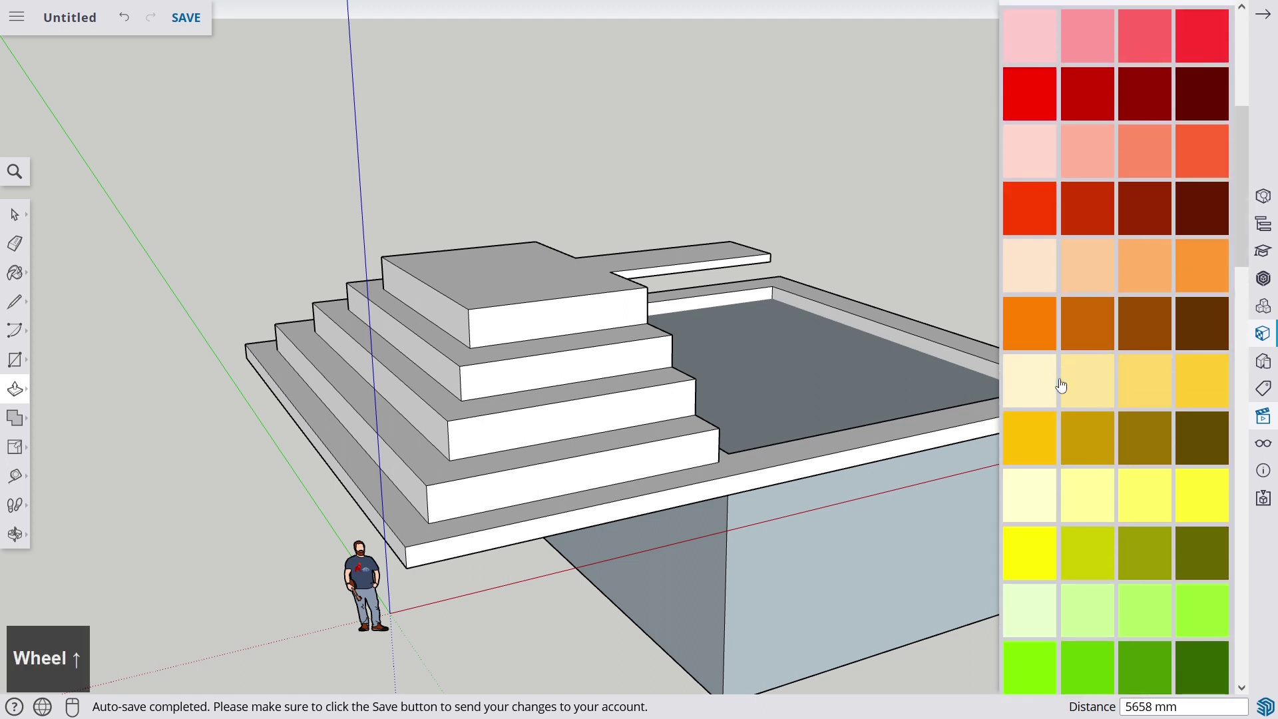
pyautogui.click(1039, 403)
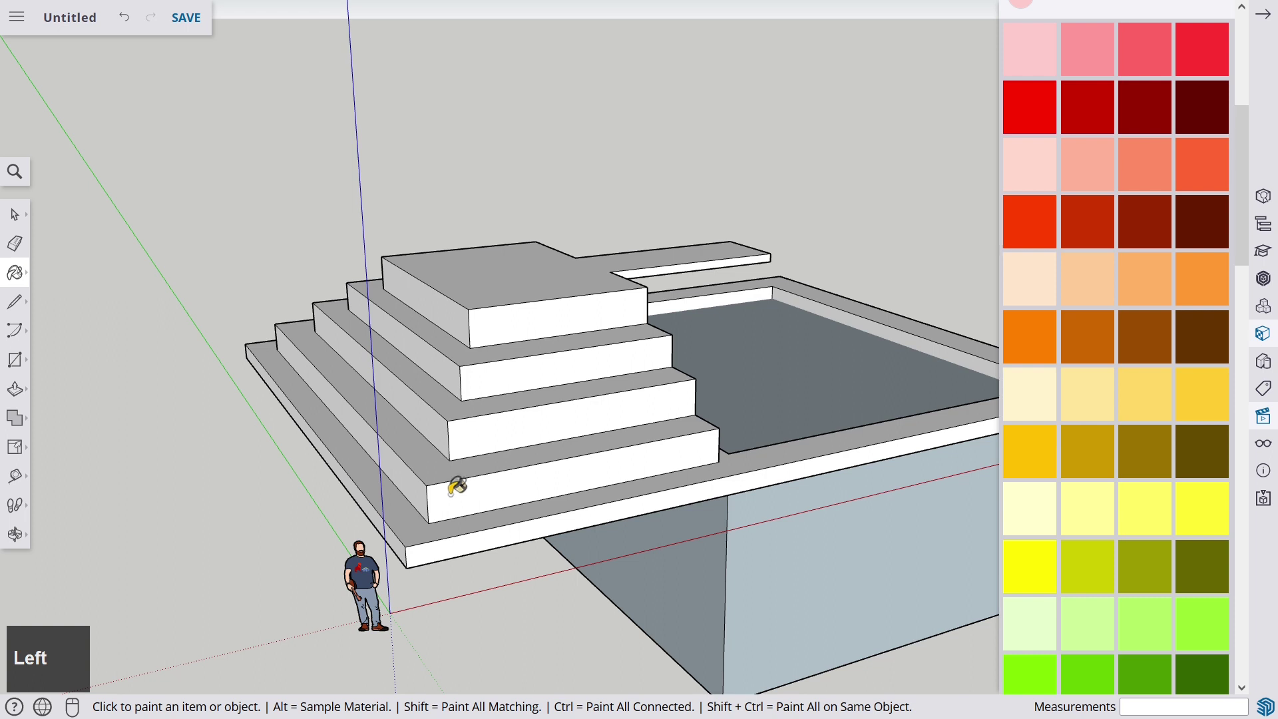
# - Paint the bottom step cream and the next steps' front, side and top faces pale yellow
pyautogui.click(430, 480)
pyautogui.click(423, 486)
pyautogui.click(1068, 396)
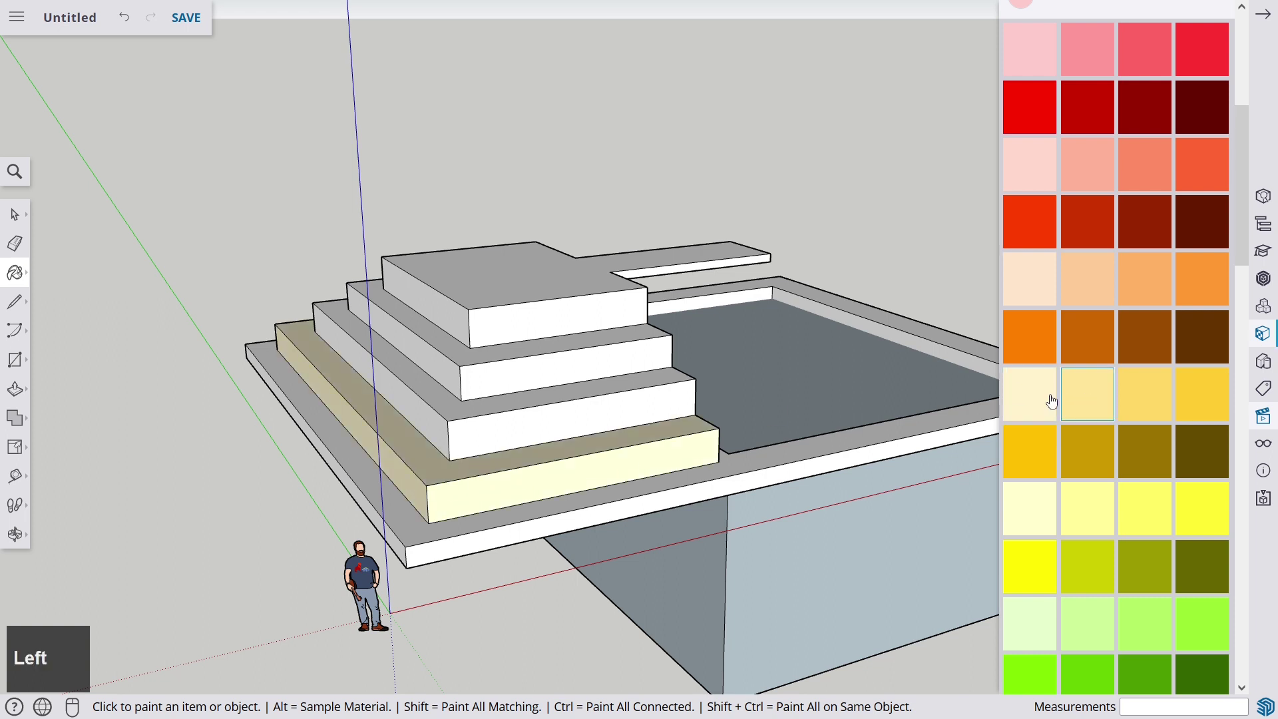
pyautogui.click(524, 423)
pyautogui.click(442, 418)
pyautogui.click(501, 408)
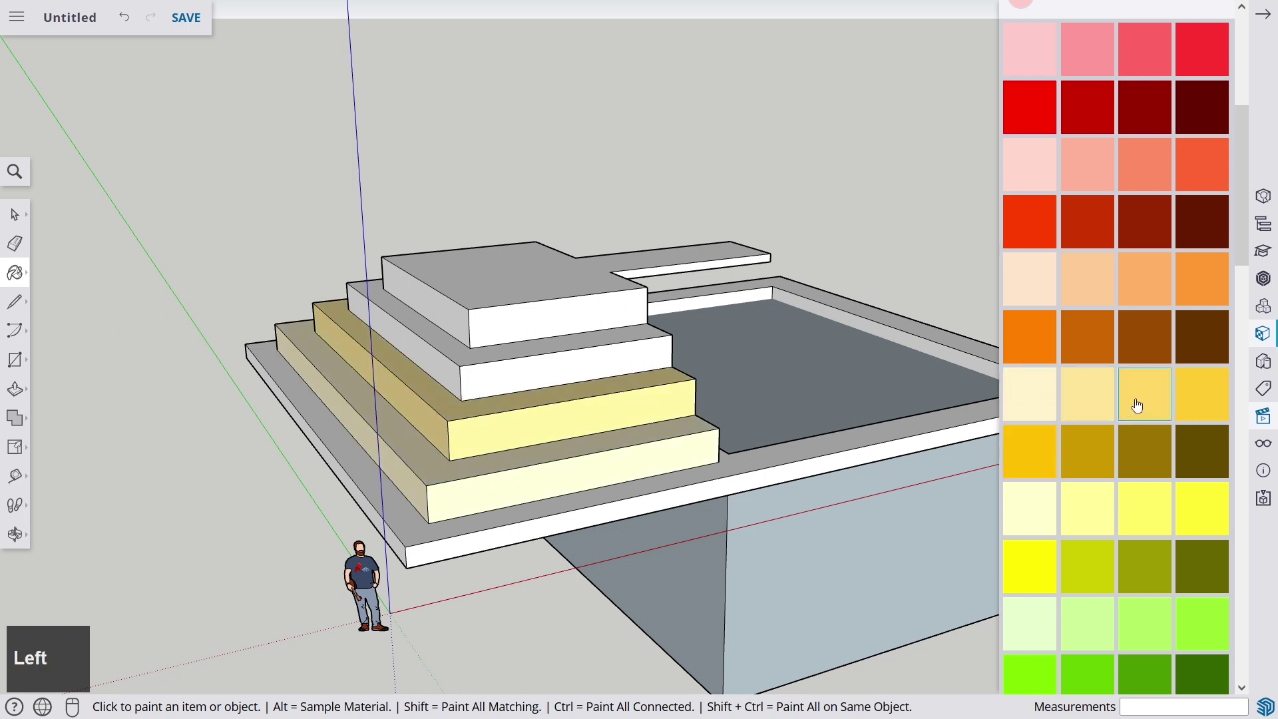
pyautogui.click(560, 374)
pyautogui.click(454, 370)
pyautogui.click(461, 352)
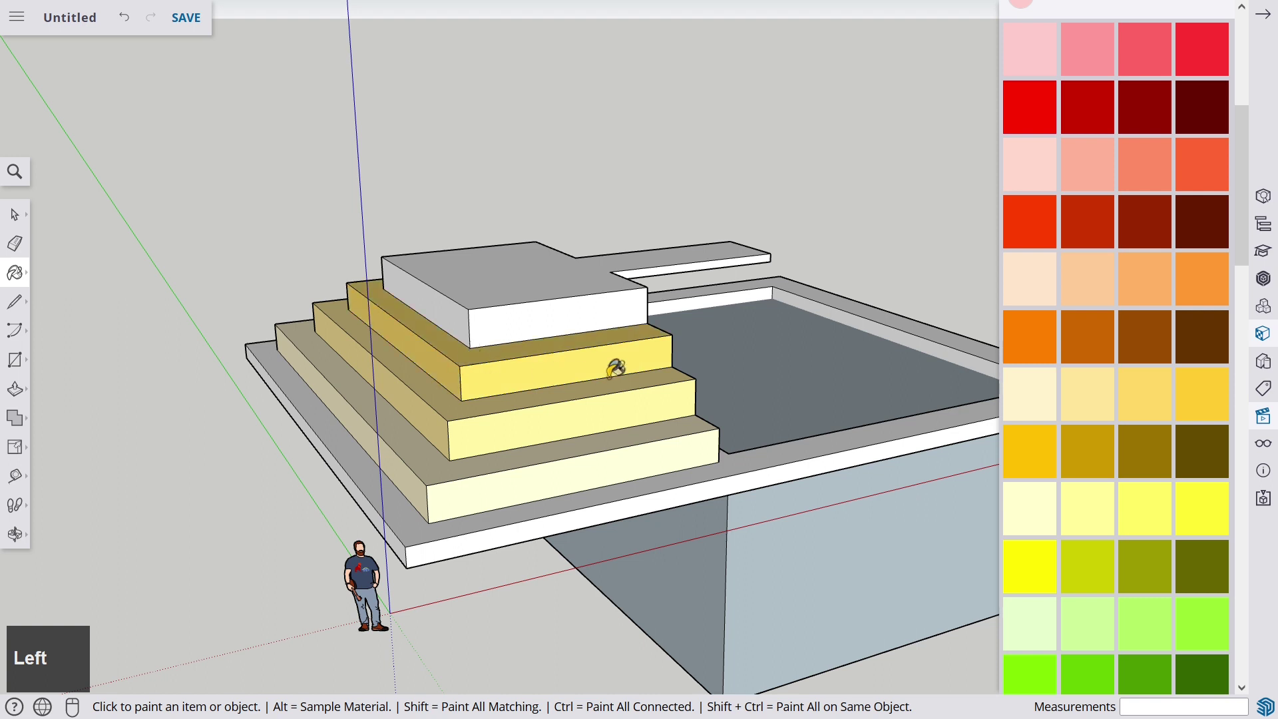
# - Paint the top block's front, side and top faces a deeper yellow
pyautogui.click(1132, 394)
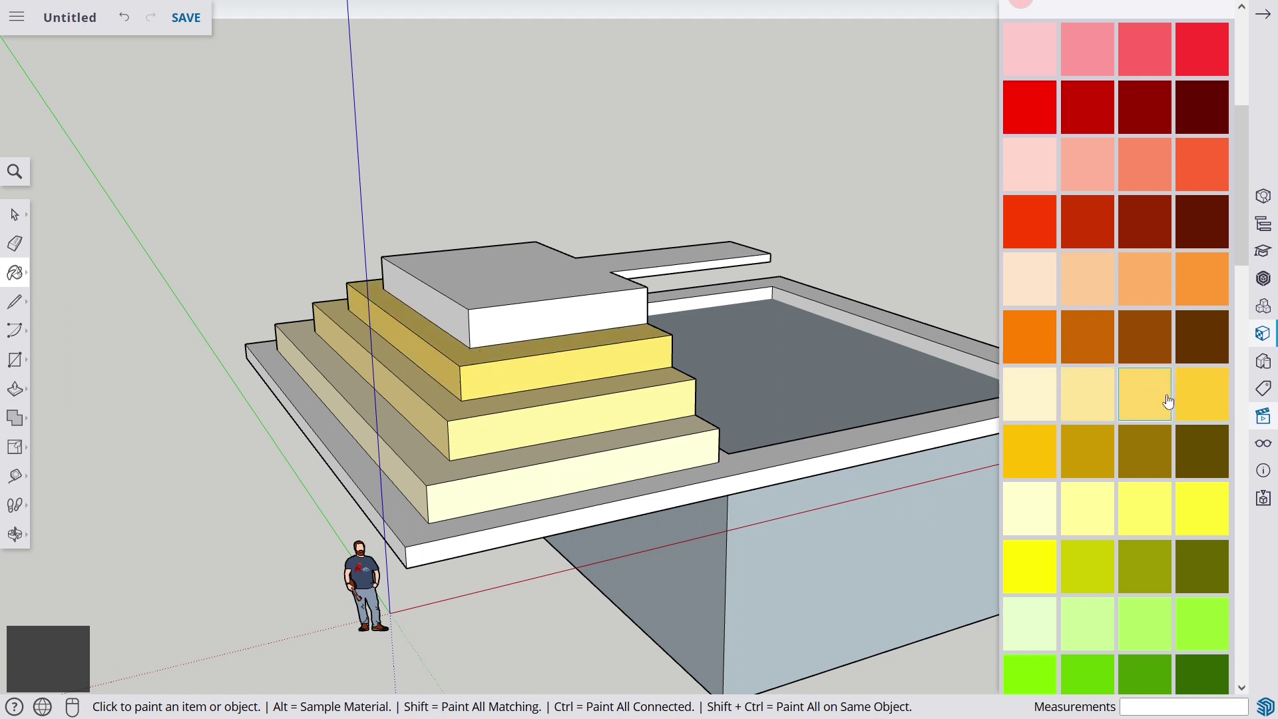
pyautogui.click(1196, 406)
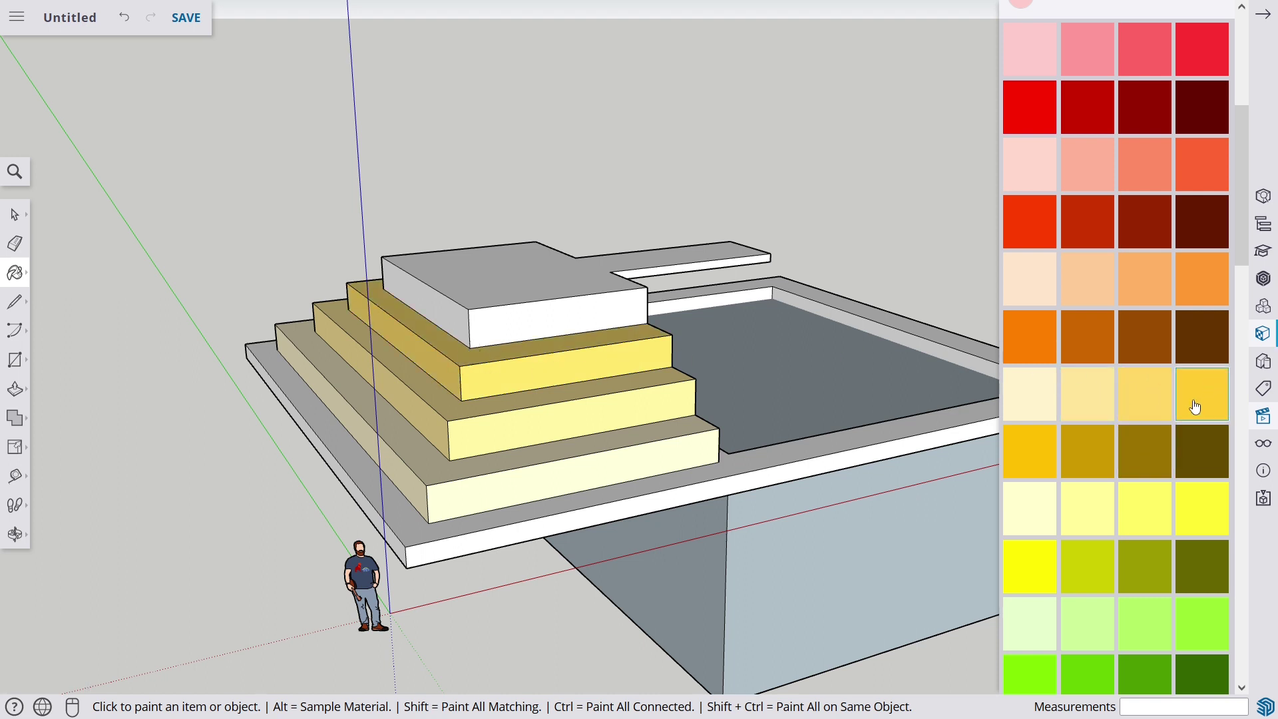
pyautogui.click(586, 326)
pyautogui.click(459, 313)
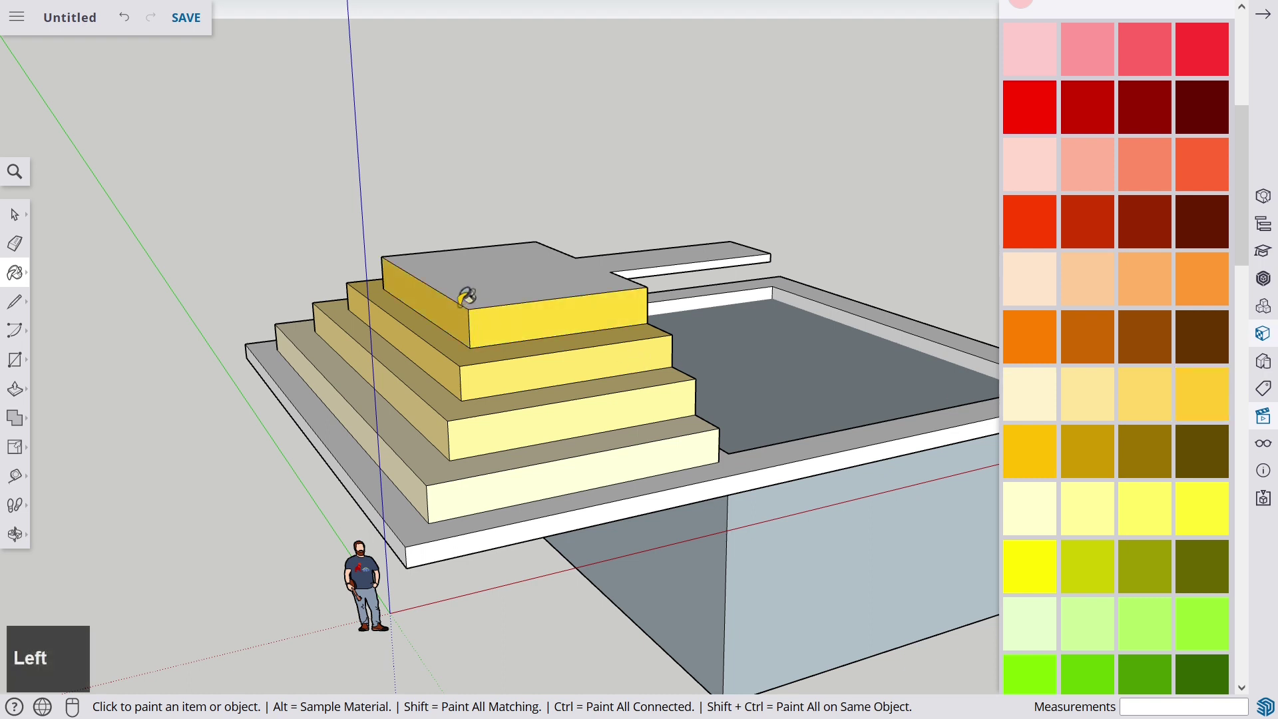
pyautogui.click(474, 290)
# - Paint the base slab's top face light green around the pyramid and pool
pyautogui.scroll(2, 679, 436)
pyautogui.moveTo(679, 436); pyautogui.dragTo(964, 554, button='middle')
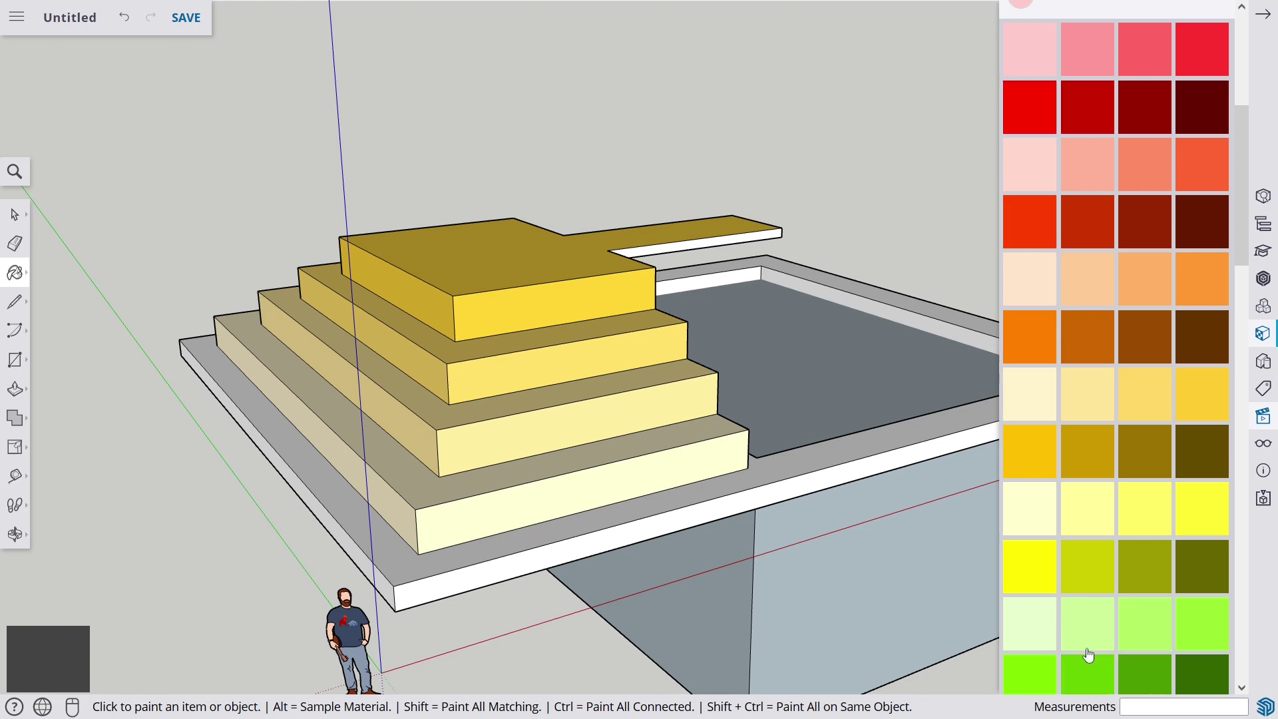
pyautogui.click(1103, 634)
pyautogui.click(708, 485)
pyautogui.moveTo(701, 456)
pyautogui.mouseDown(button='middle')
pyautogui.moveTo(502, 450)
pyautogui.moveTo(548, 442)
pyautogui.mouseUp(button='middle')
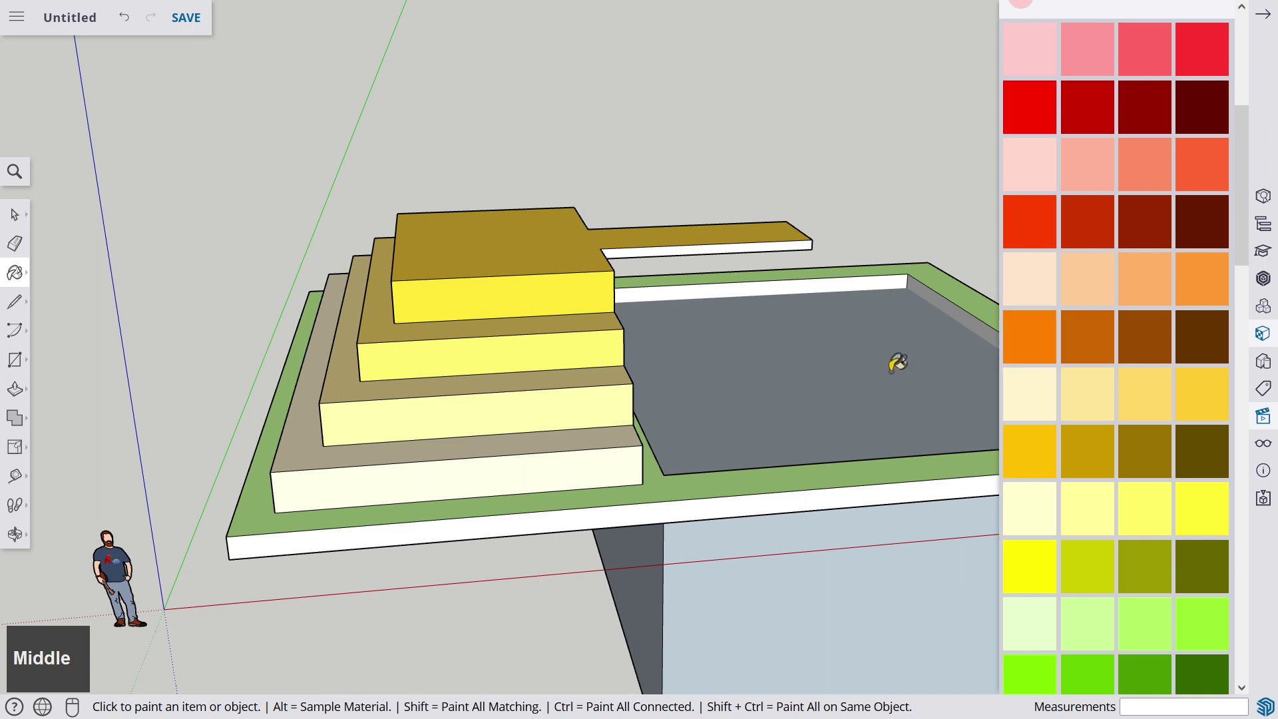
# - Paint the grey pool floor and walls with a blue water texture from the Water materials
pyautogui.scroll(5, 1142, 271)
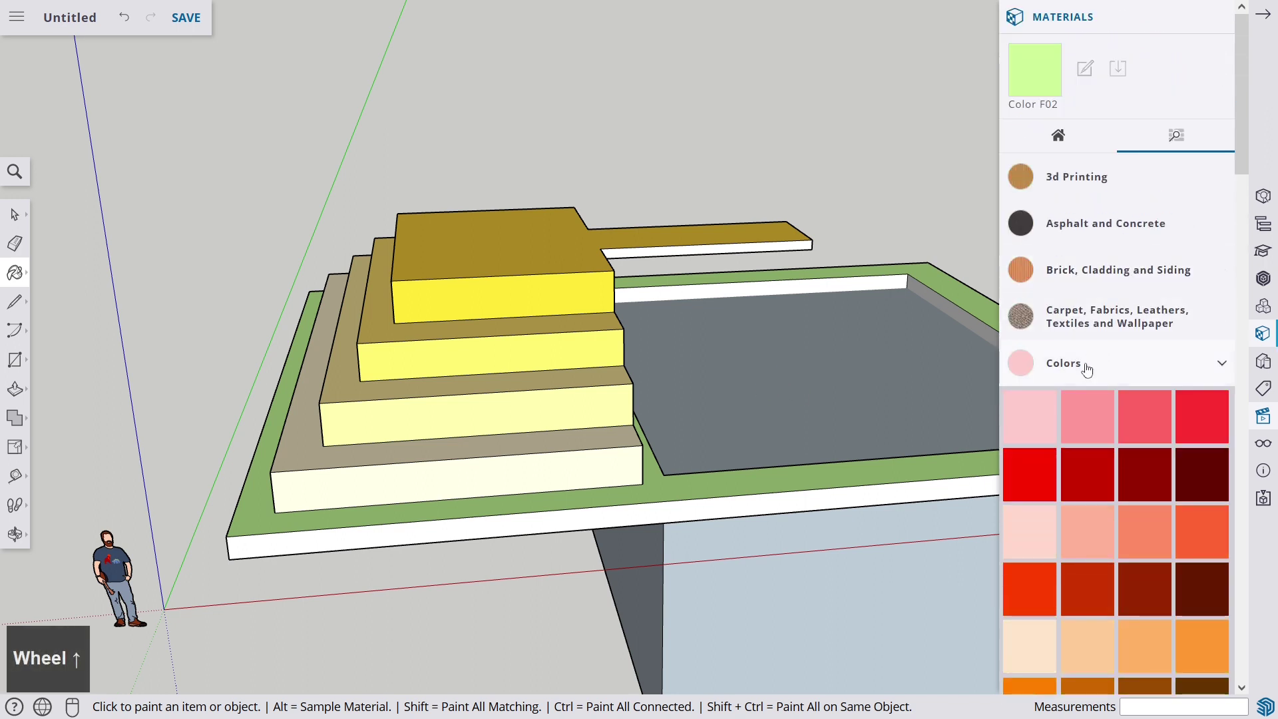
pyautogui.click(1087, 366)
pyautogui.scroll(-5, 1092, 368)
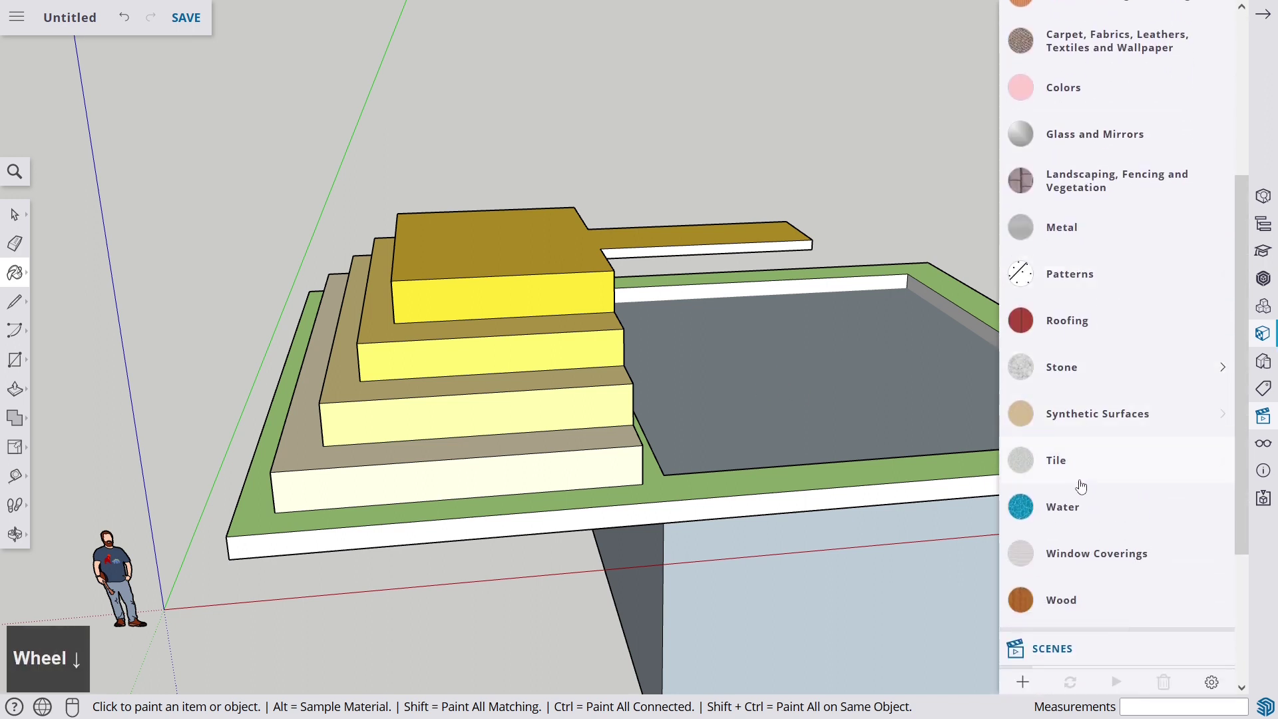
pyautogui.click(1074, 511)
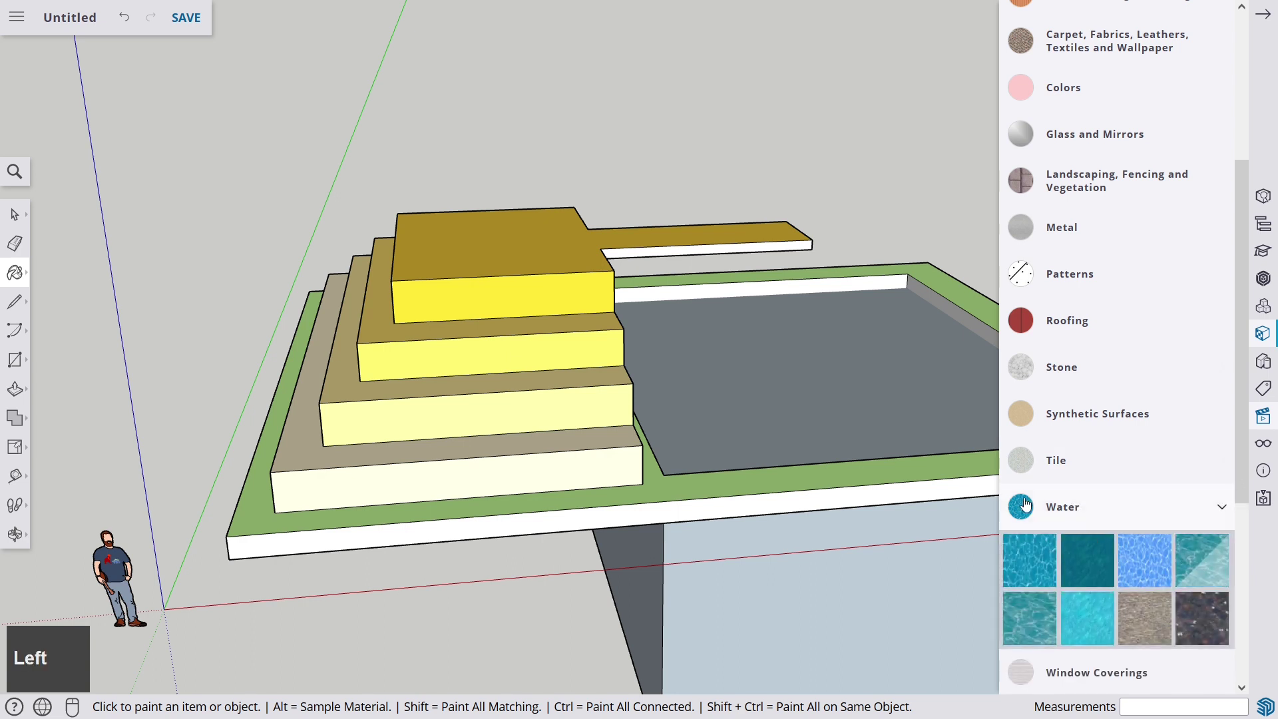
pyautogui.click(756, 363)
pyautogui.moveTo(741, 372)
pyautogui.mouseDown(button='middle')
pyautogui.moveTo(815, 381)
pyautogui.moveTo(599, 417)
pyautogui.moveTo(428, 425)
pyautogui.moveTo(698, 491)
pyautogui.moveTo(805, 466)
pyautogui.mouseUp(button='middle')
pyautogui.scroll(6, 845, 331)
pyautogui.scroll(-1, 824, 331)
pyautogui.scroll(-5, 825, 331)
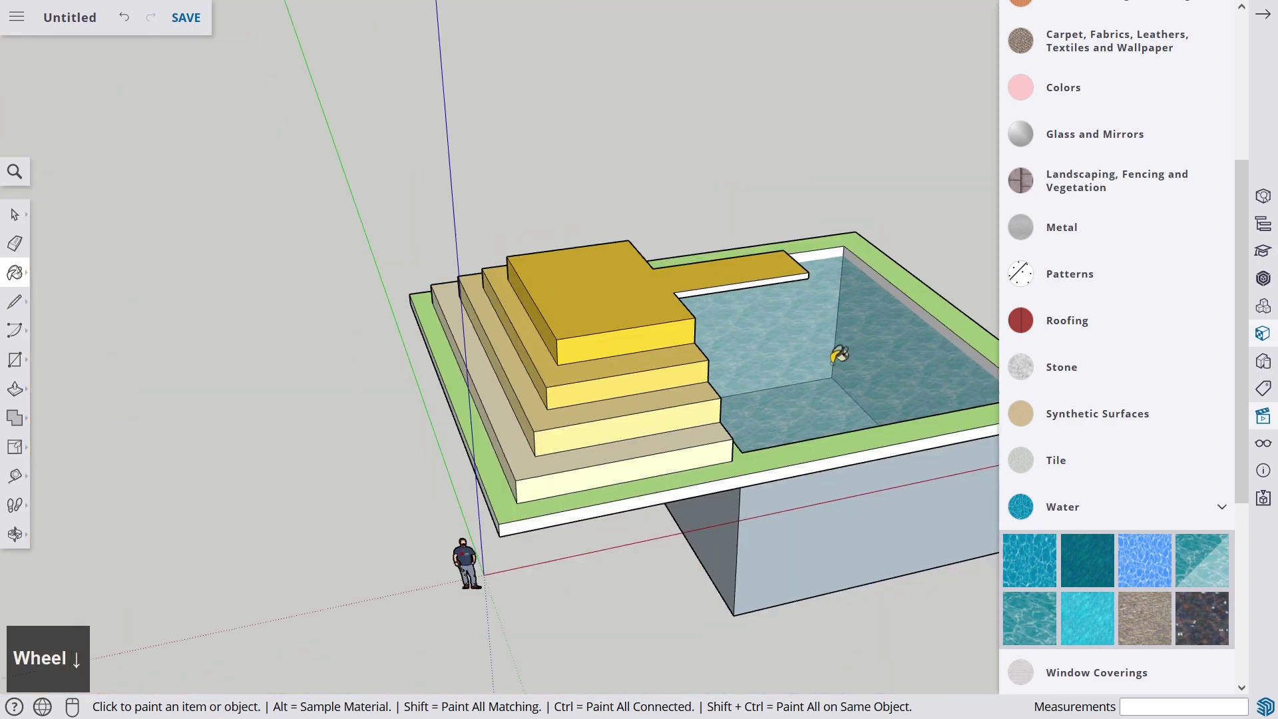
pyautogui.moveTo(839, 354)
pyautogui.mouseDown(button='middle')
pyautogui.moveTo(346, 374)
pyautogui.moveTo(776, 353)
pyautogui.moveTo(871, 339)
pyautogui.moveTo(876, 310)
pyautogui.moveTo(759, 343)
pyautogui.moveTo(765, 331)
pyautogui.mouseUp(button='middle')
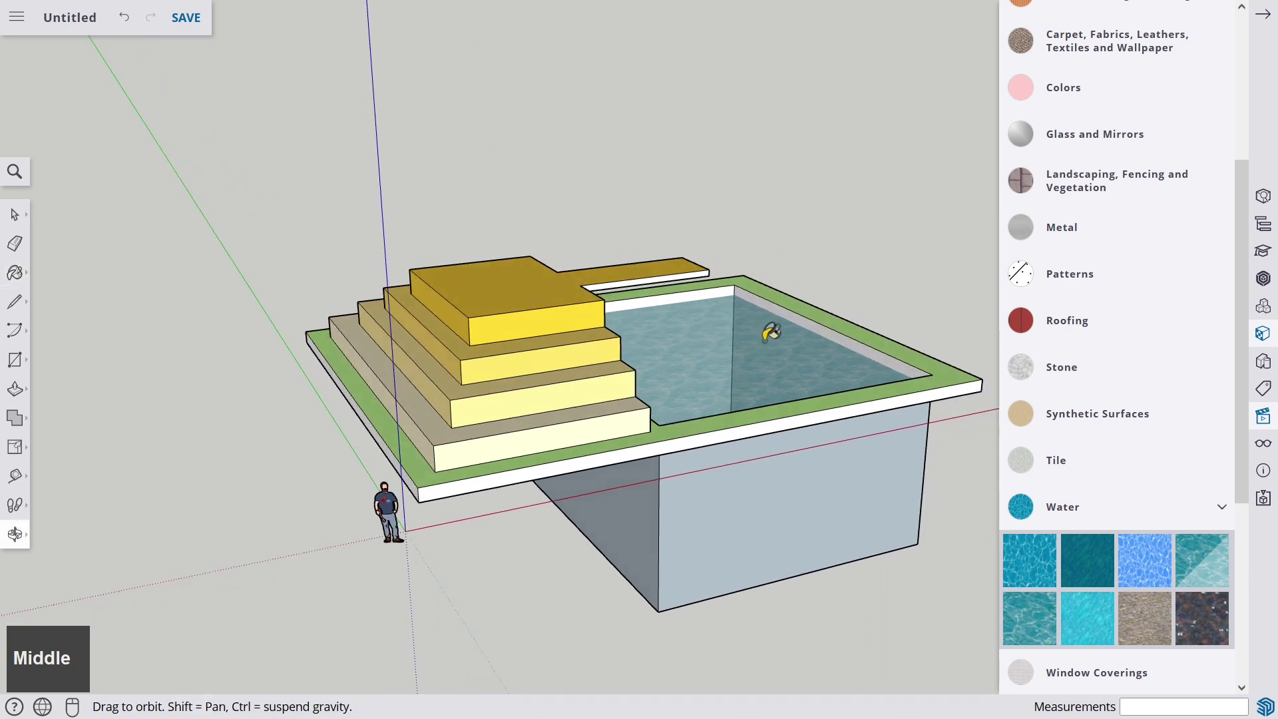
# - Try the PSO Graded style from Assorted Styles, then settle on Scribble on Masonite
pyautogui.click(1264, 364)
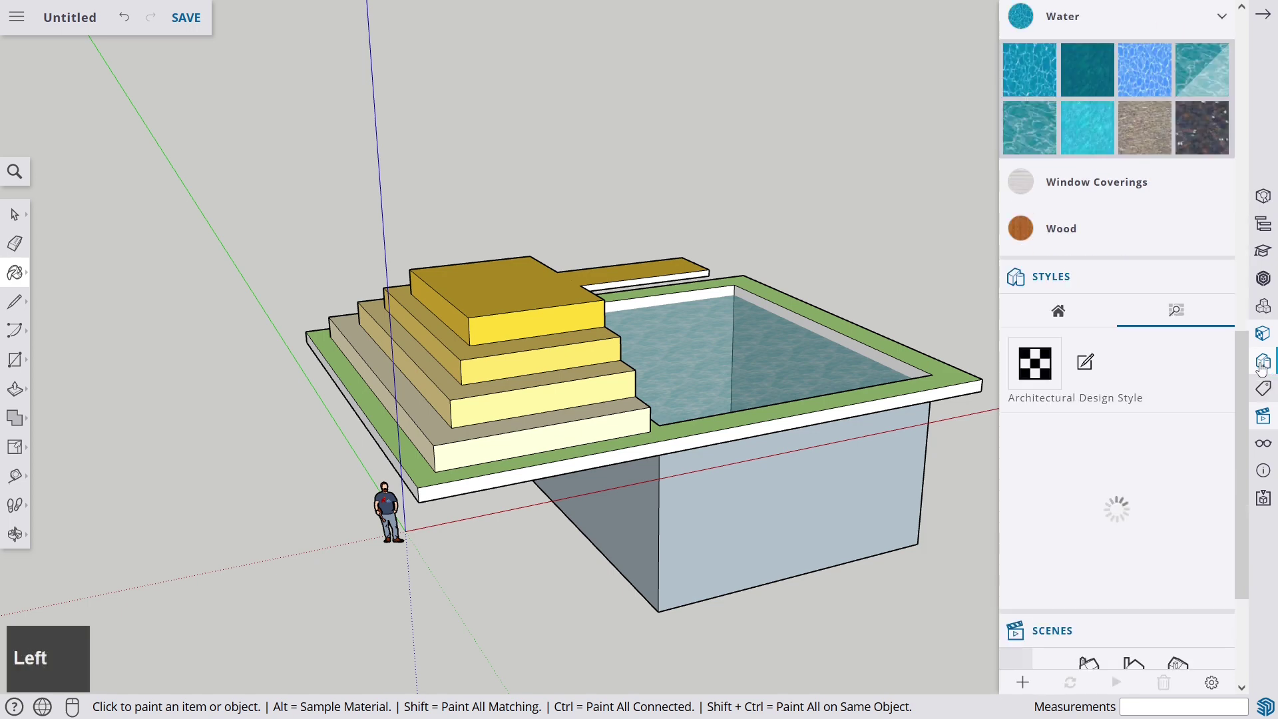
pyautogui.scroll(-3, 1156, 442)
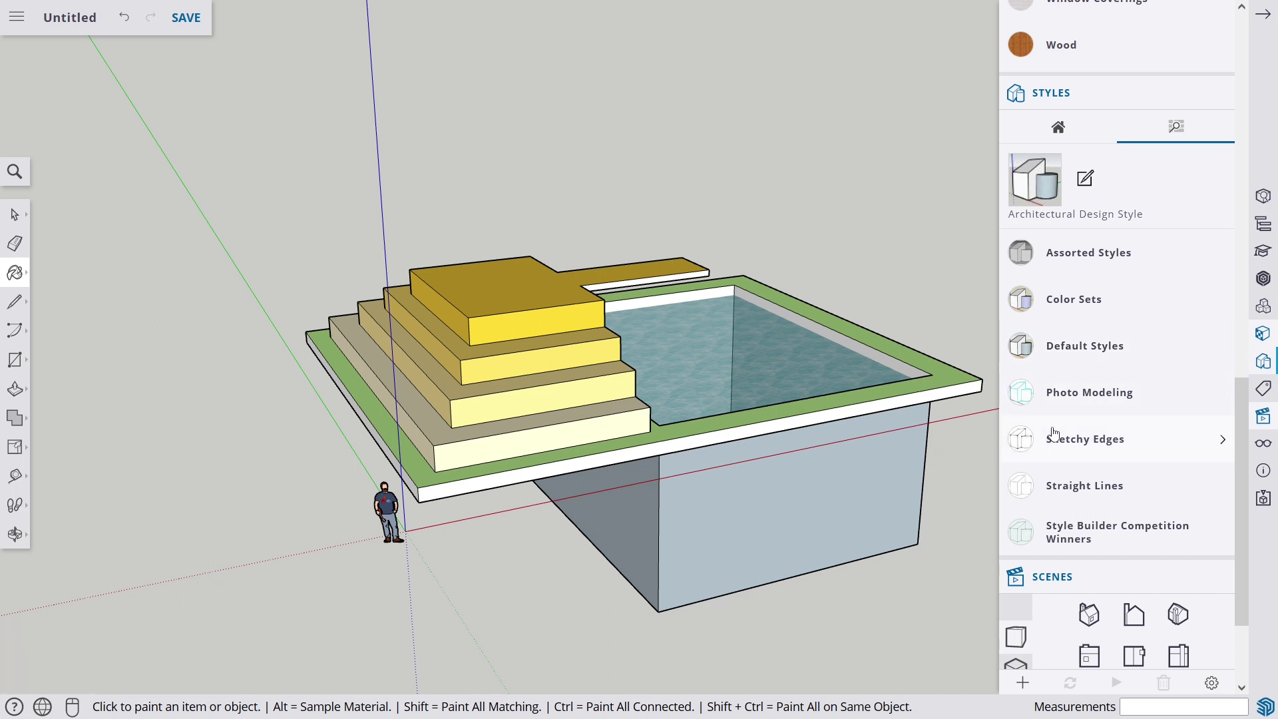
pyautogui.click(1070, 259)
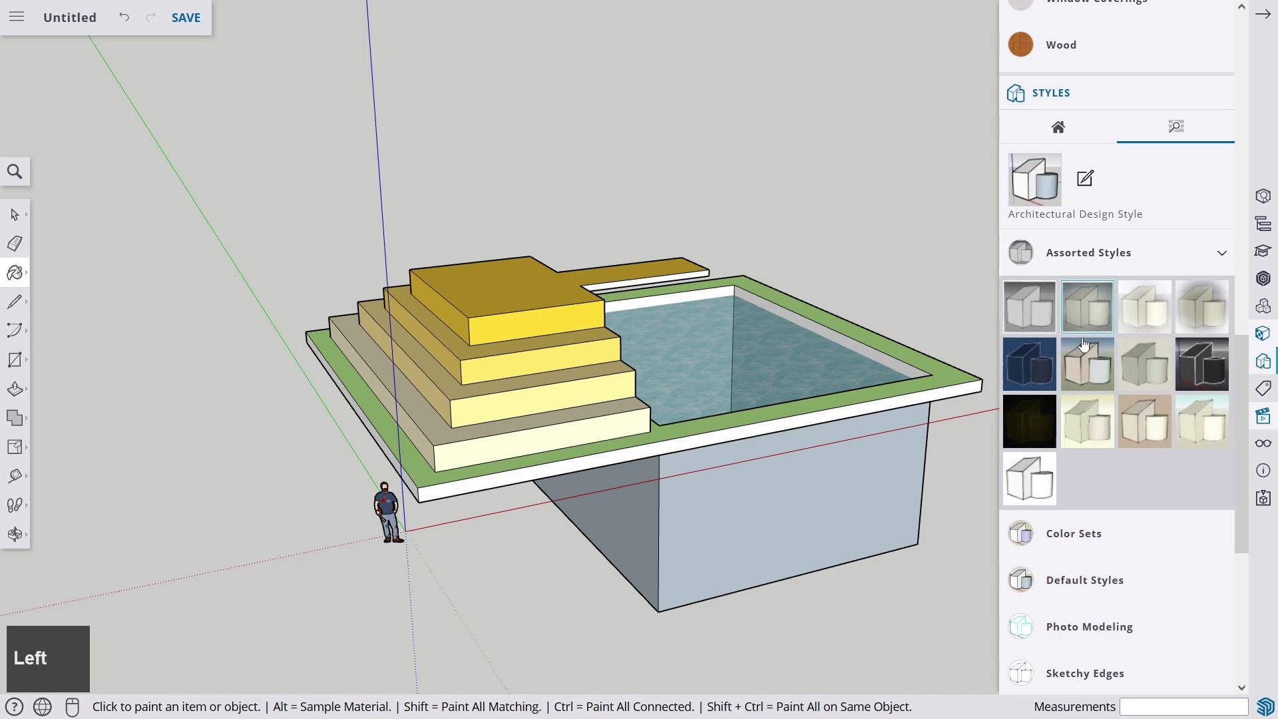
pyautogui.click(1080, 322)
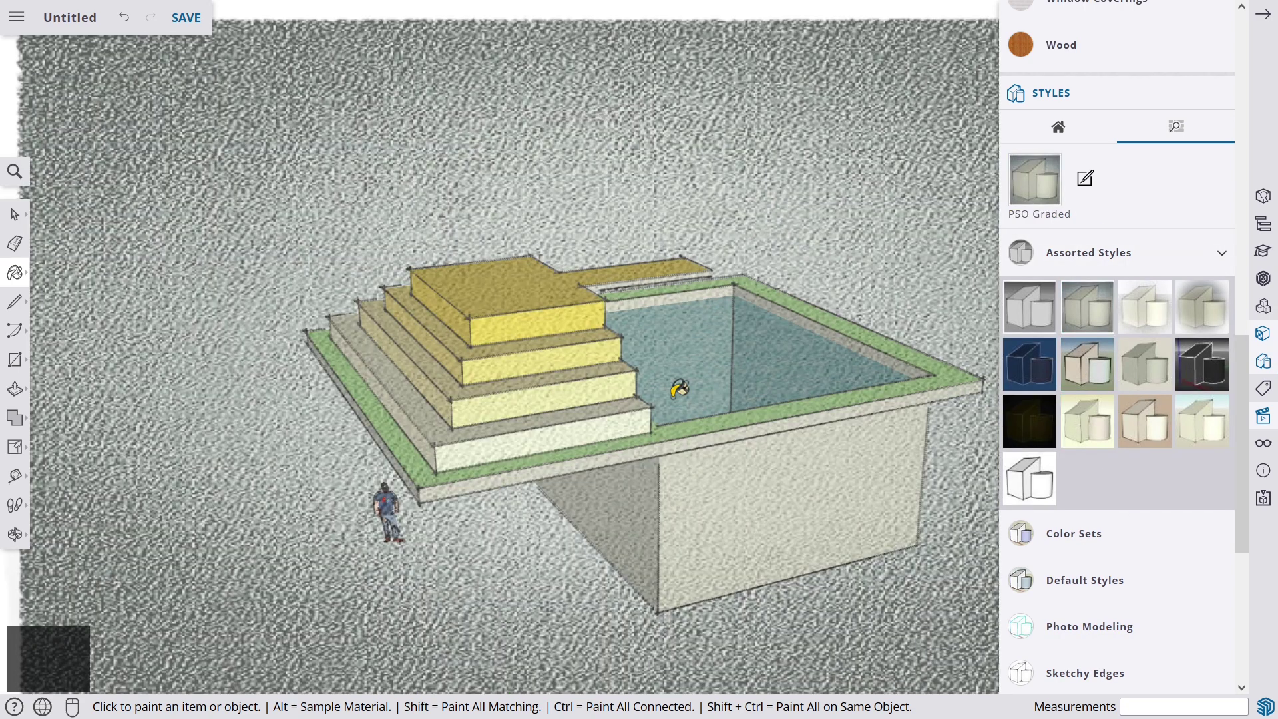
pyautogui.moveTo(679, 382)
pyautogui.mouseDown(button='middle')
pyautogui.moveTo(824, 330)
pyautogui.moveTo(708, 357)
pyautogui.moveTo(761, 366)
pyautogui.moveTo(772, 386)
pyautogui.mouseUp(button='middle')
pyautogui.click(1154, 414)
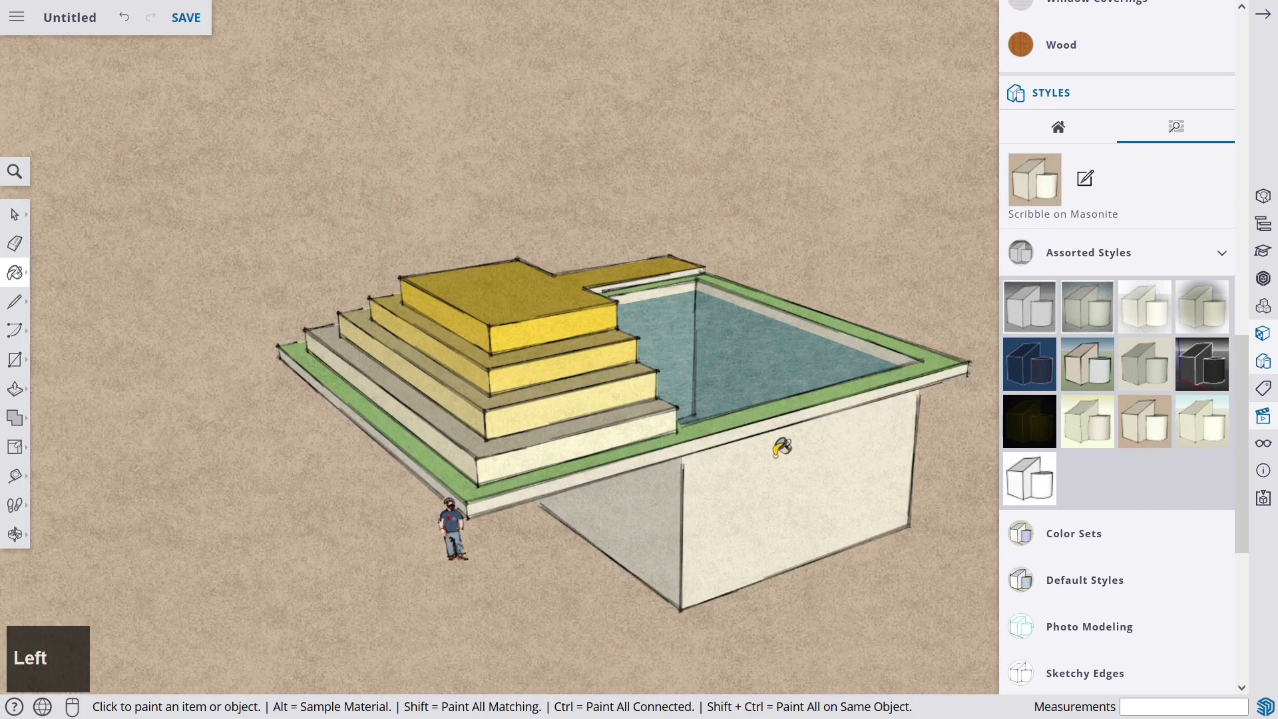
pyautogui.moveTo(783, 447); pyautogui.dragTo(819, 449, button='middle')
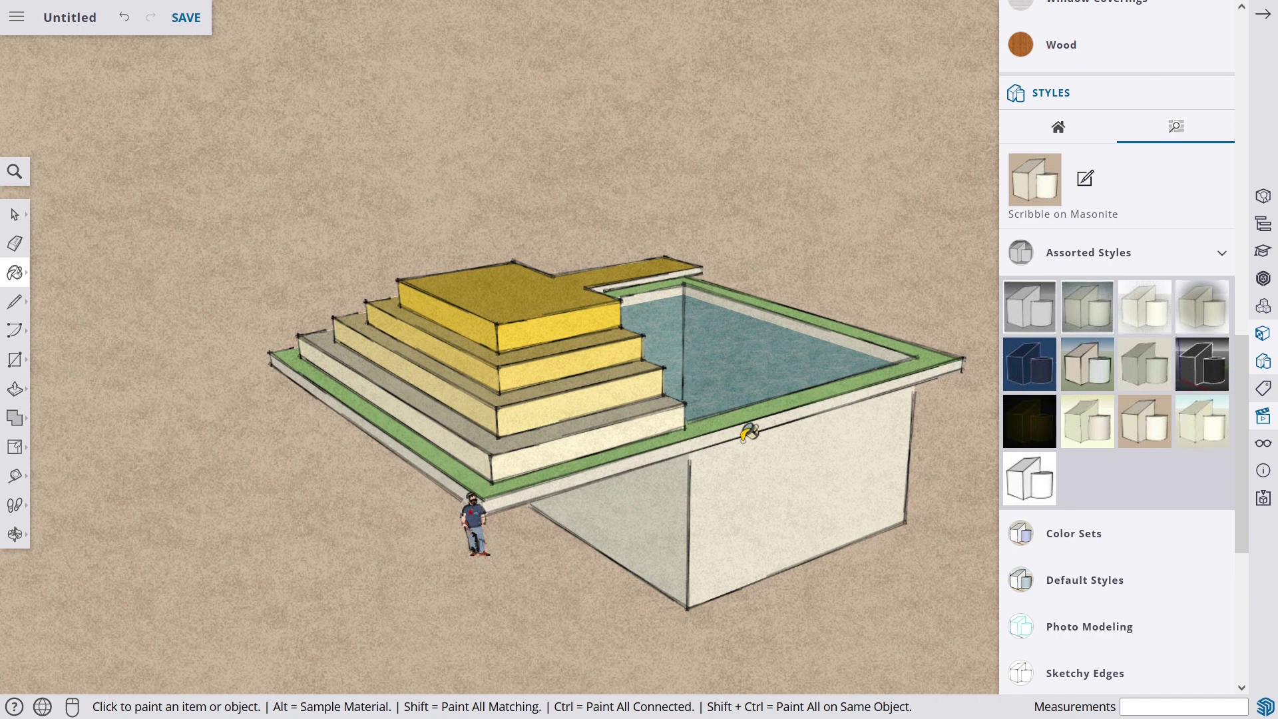
pyautogui.moveTo(749, 433); pyautogui.dragTo(682, 442, button='middle')
pyautogui.moveTo(586, 420); pyautogui.dragTo(609, 408, button='middle')
pyautogui.moveTo(679, 381); pyautogui.dragTo(456, 366, button='middle')
pyautogui.scroll(5, 456, 366)
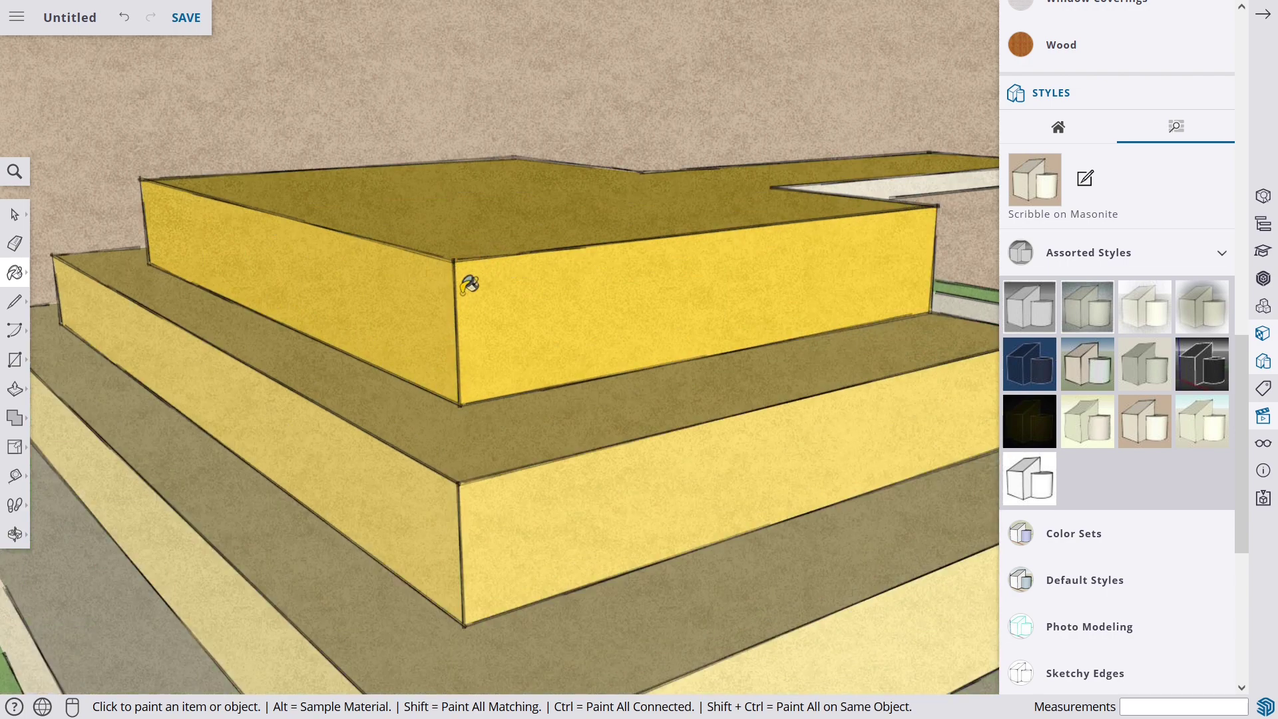
pyautogui.scroll(-6, 466, 288)
pyautogui.moveTo(470, 333)
pyautogui.mouseDown(button='middle')
pyautogui.moveTo(484, 353)
pyautogui.moveTo(449, 358)
pyautogui.mouseUp(button='middle')
pyautogui.scroll(3, 451, 303)
pyautogui.scroll(-2, 465, 310)
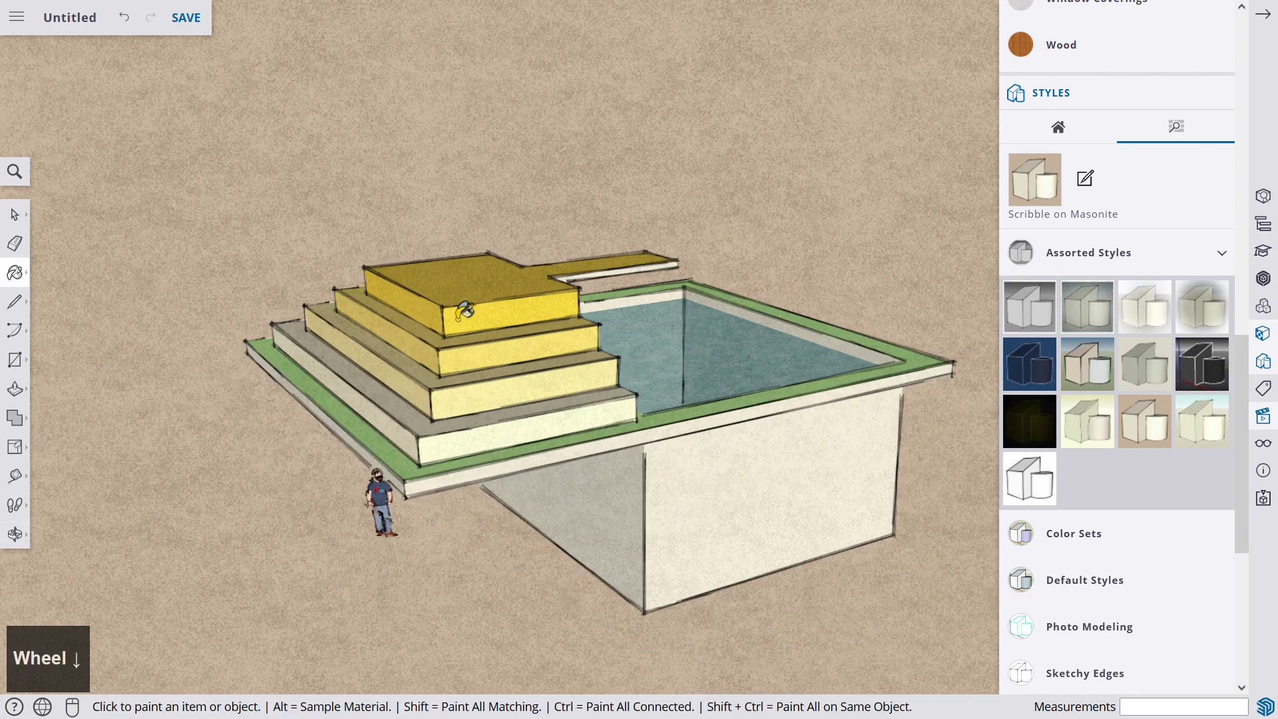
pyautogui.moveTo(464, 310)
pyautogui.mouseDown(button='middle')
pyautogui.moveTo(513, 345)
pyautogui.moveTo(214, 310)
pyautogui.moveTo(408, 338)
pyautogui.moveTo(562, 409)
pyautogui.mouseUp(button='middle')
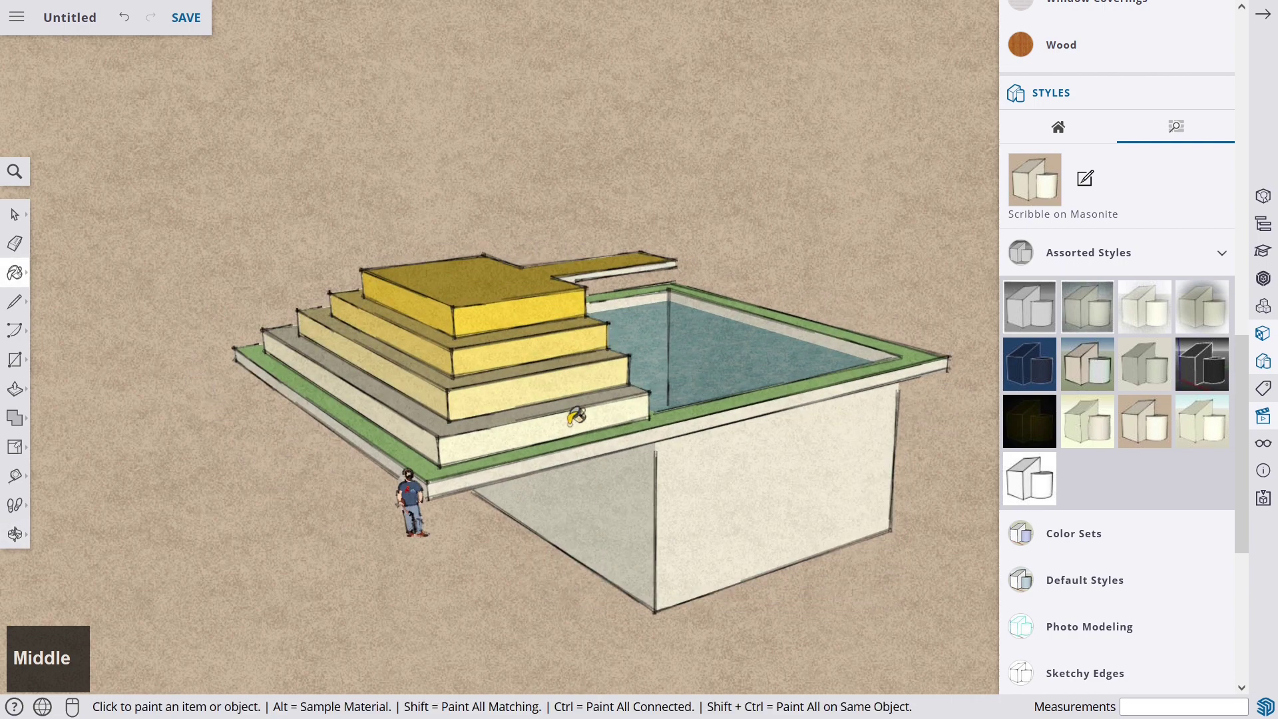
pyautogui.scroll(3, 486, 399)
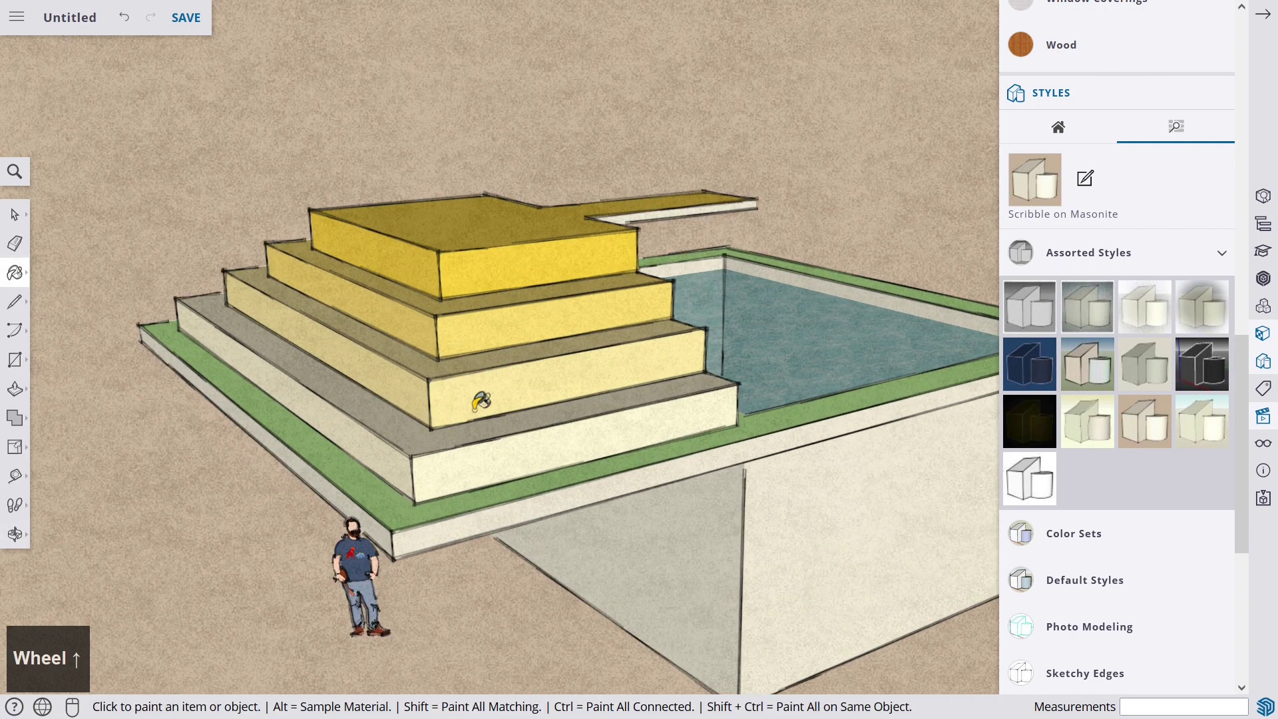
pyautogui.scroll(-2, 482, 401)
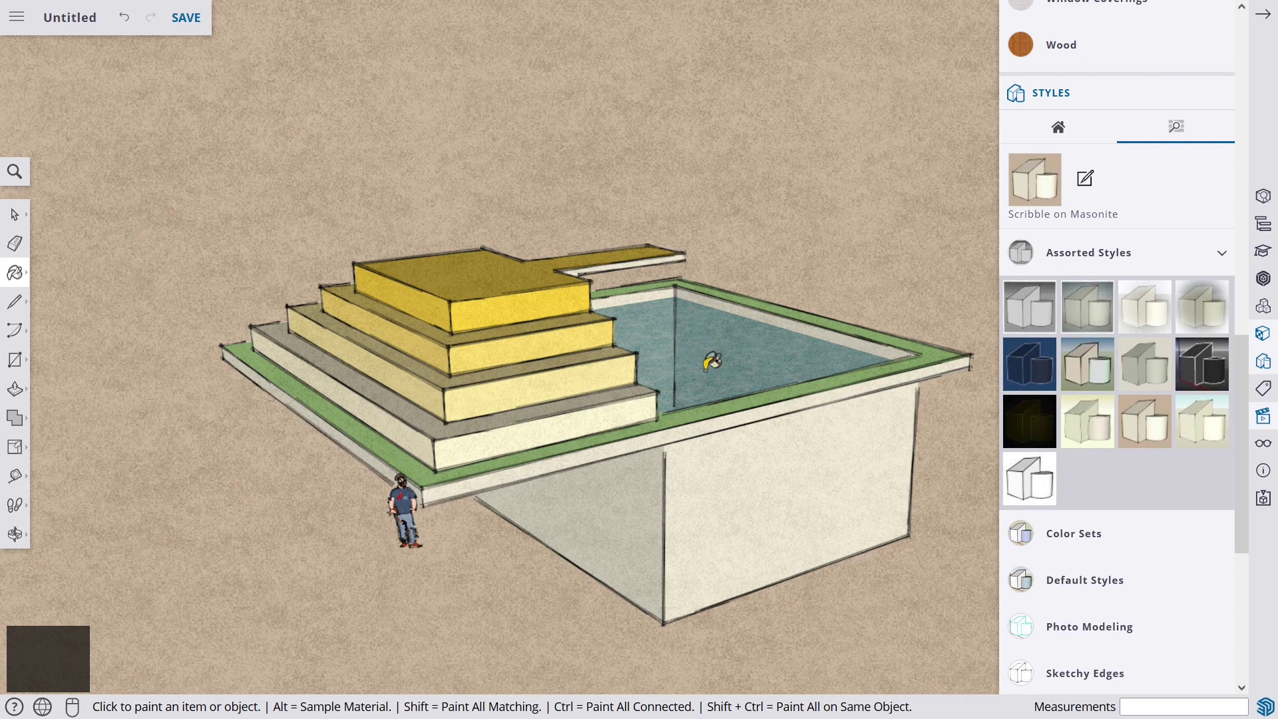
pyautogui.moveTo(568, 377); pyautogui.dragTo(586, 378, button='middle')
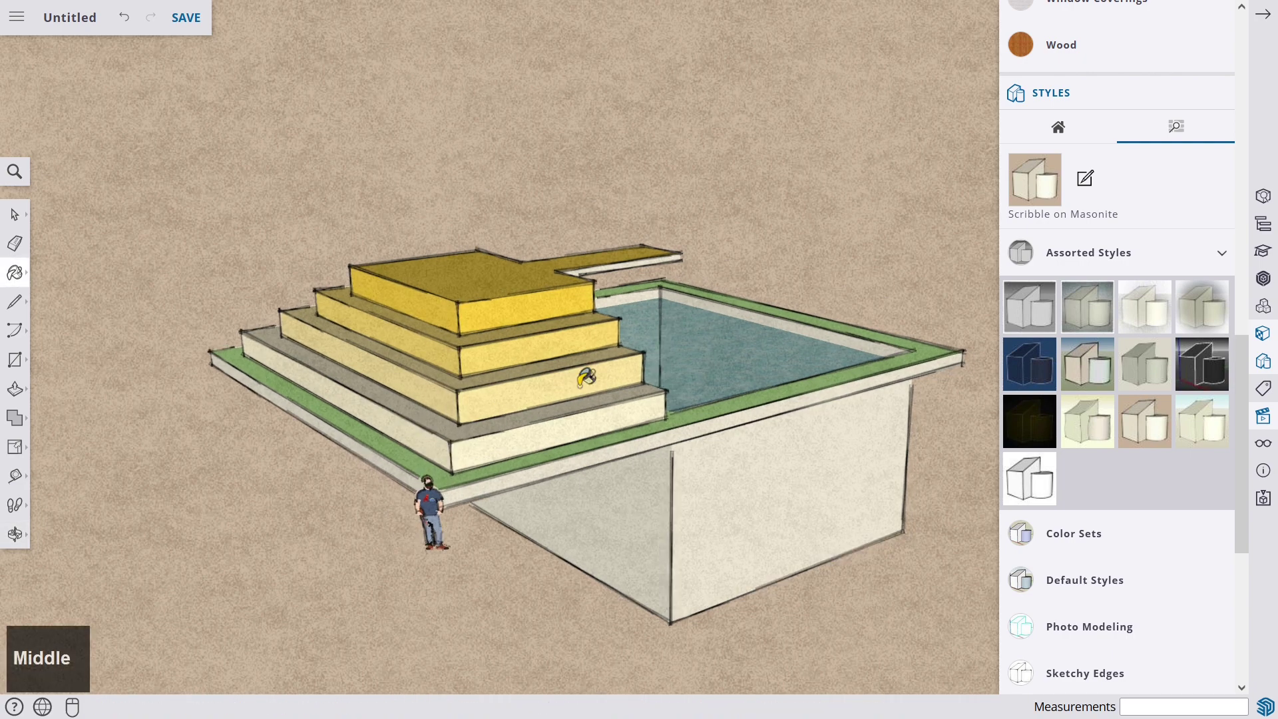